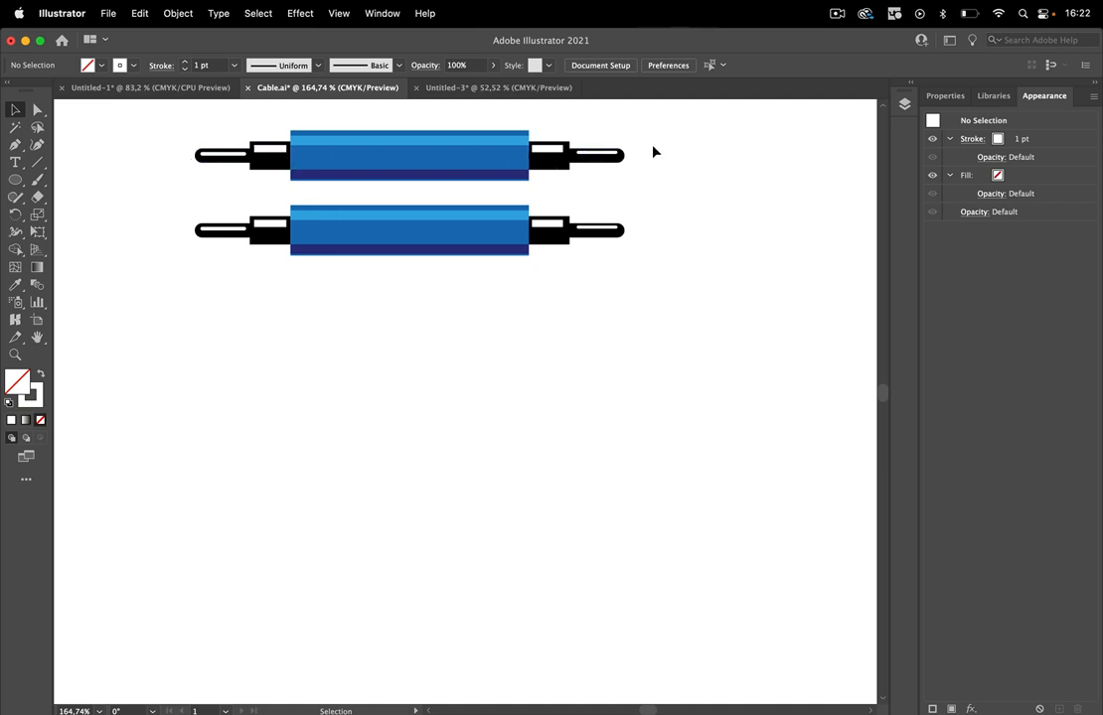
Create a new art brush from the upper cable artwork, keeping the default name and stretch to fit stroke length.
left_click(387, 16)
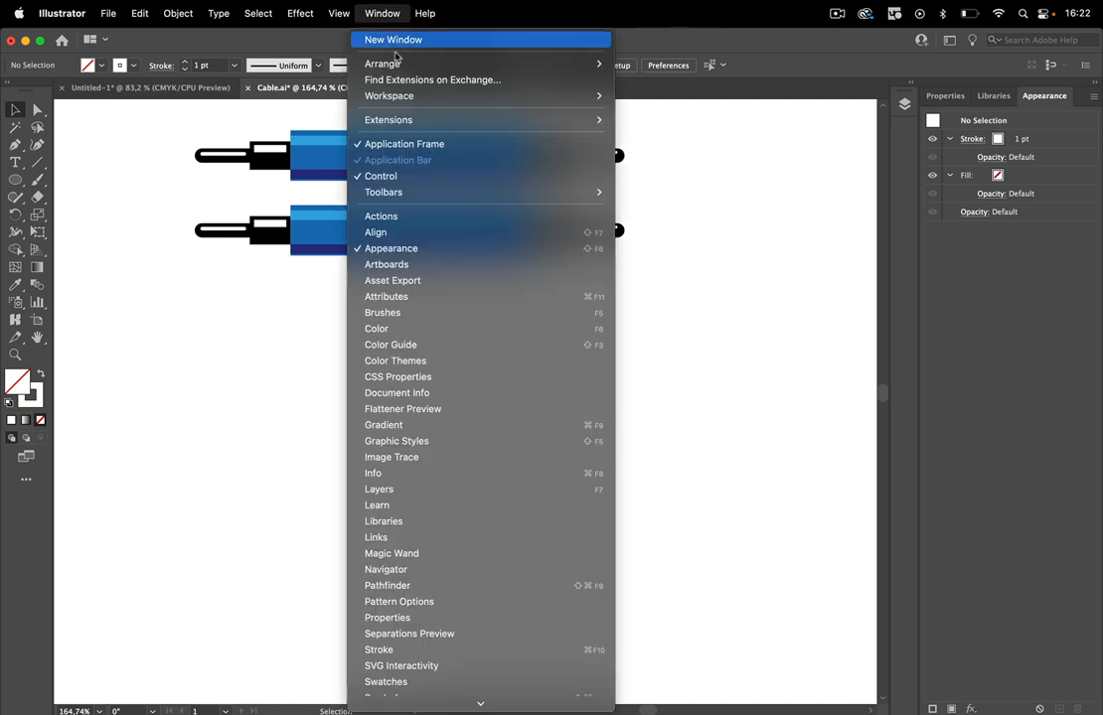
left_click(428, 313)
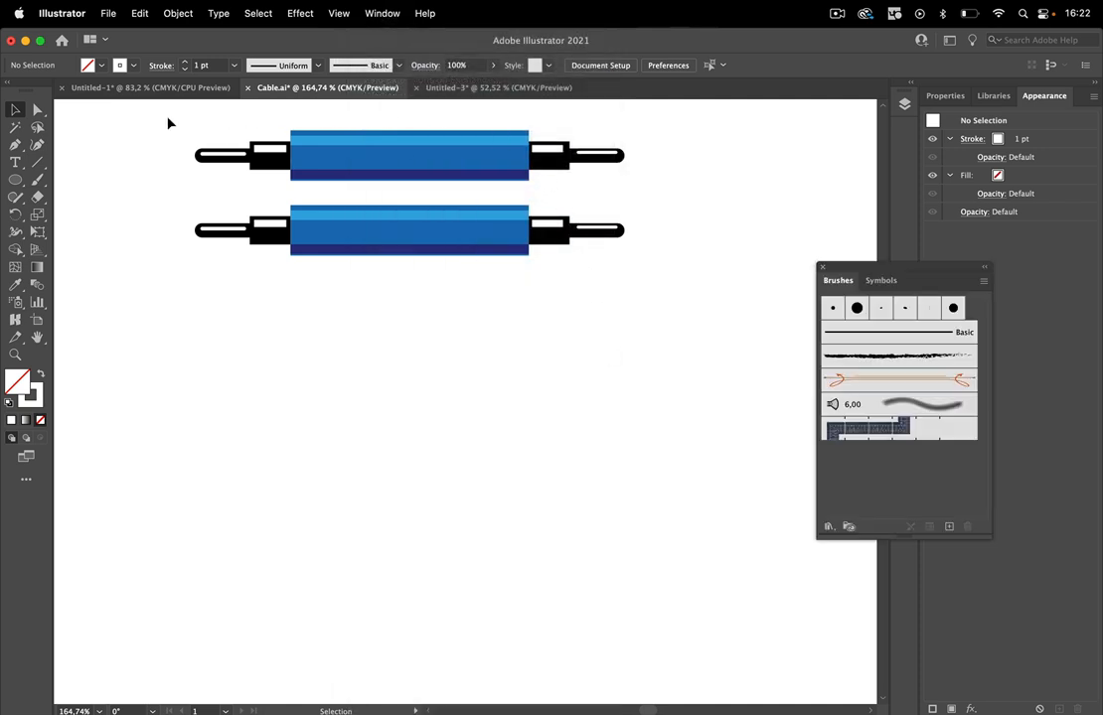
left_click_drag(169, 119, 655, 189)
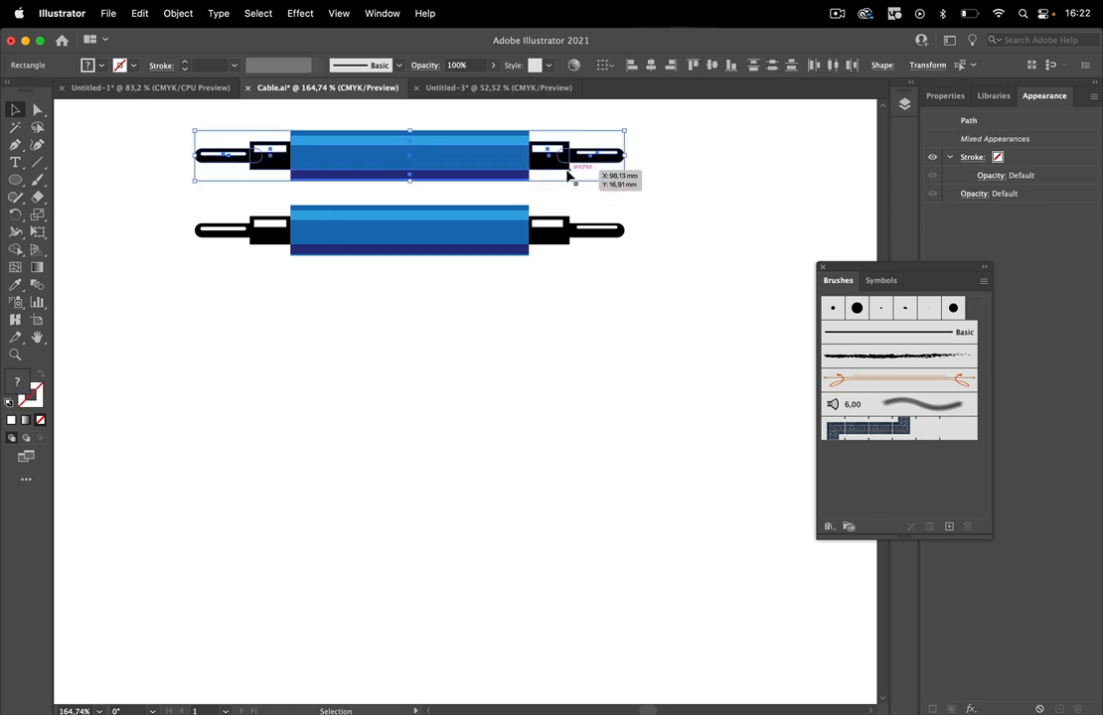
mouse_move(486, 155)
left_mouse_down()
mouse_move(596, 227)
mouse_move(743, 443)
mouse_move(904, 469)
left_mouse_up()
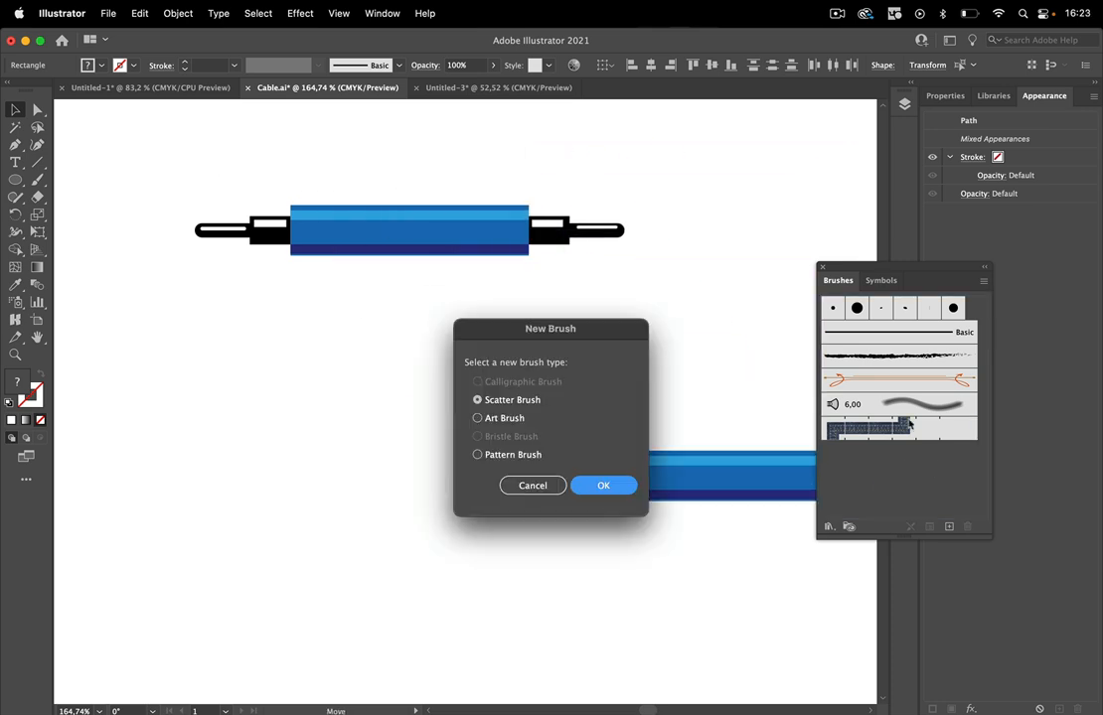
left_click(477, 418)
left_click(601, 485)
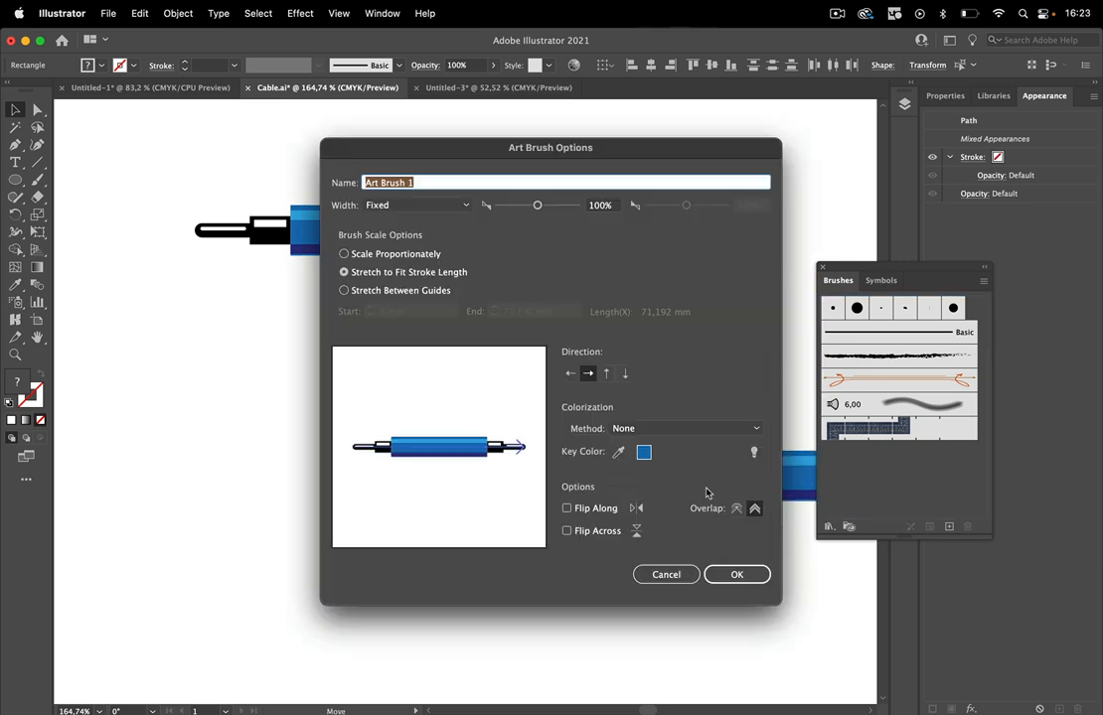
left_click(737, 576)
Paint a long wavy stroke with the cable art brush across the empty area below the two cables.
key("b")
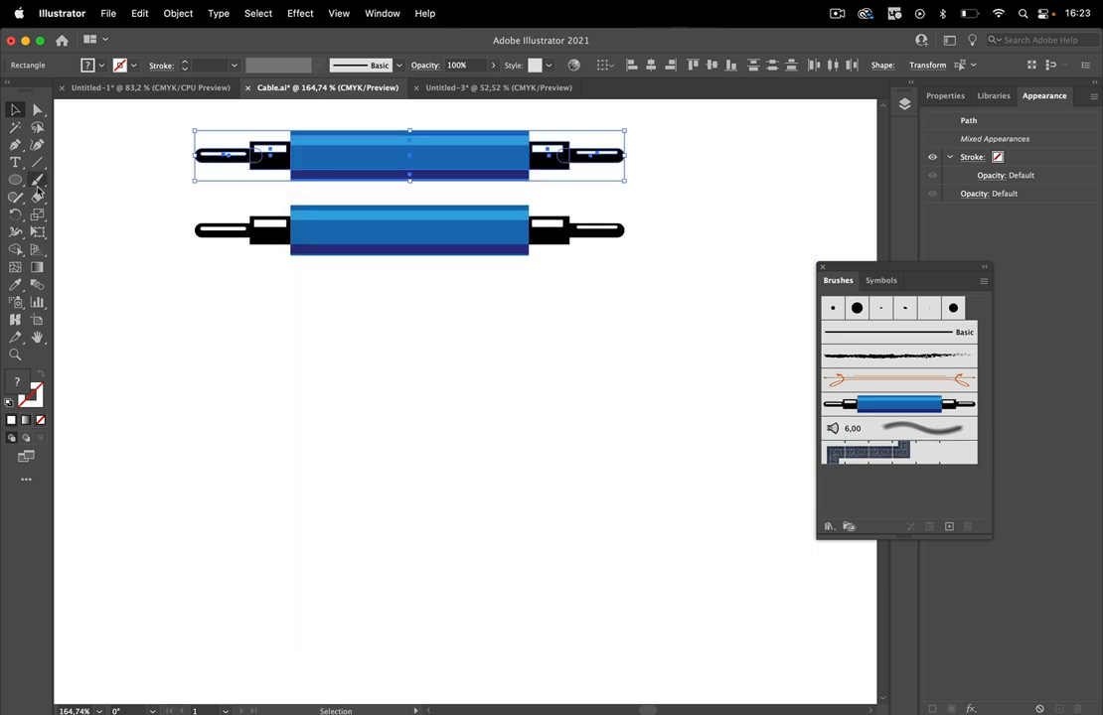
mouse_move(283, 550)
left_mouse_down()
mouse_move(181, 396)
mouse_move(284, 437)
mouse_move(363, 556)
left_mouse_up()
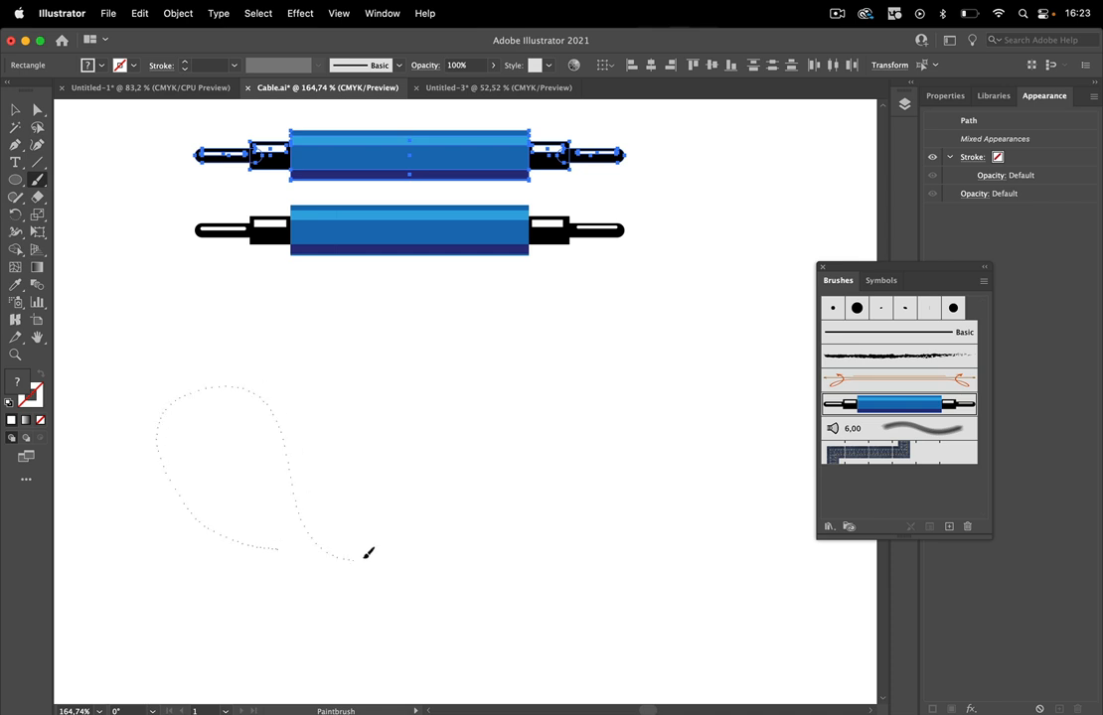
left_click_drag(789, 463, 785, 473)
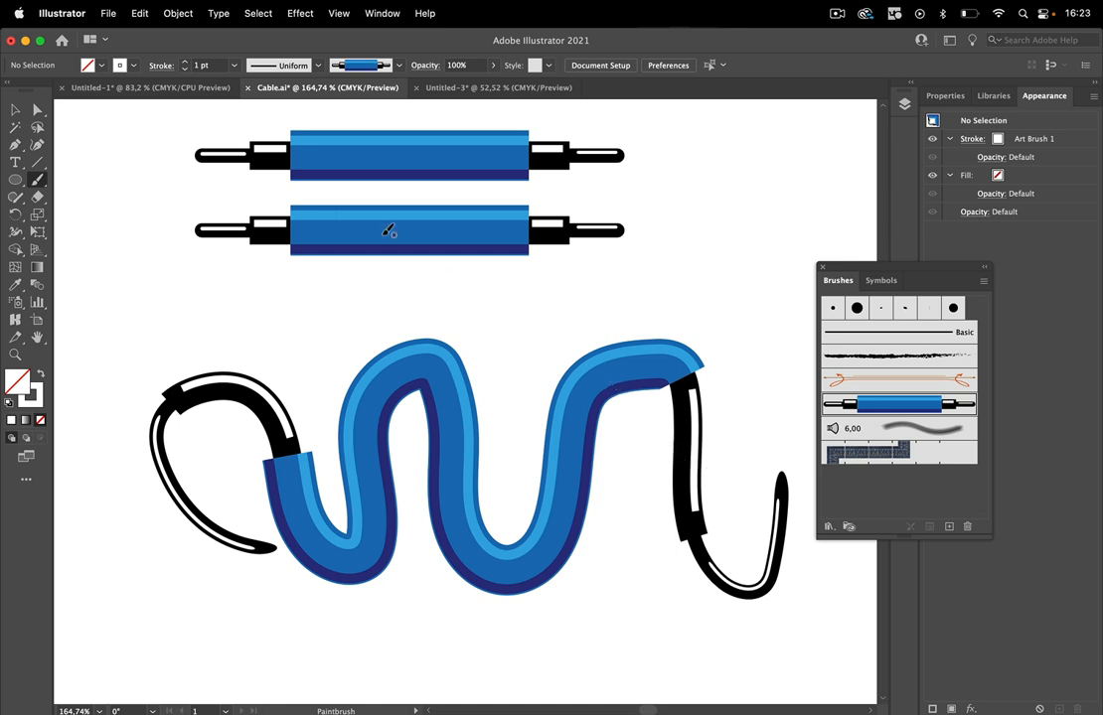
Set the cable art brush to Stretch Between Guides, from 17,437 mm to 52,552 mm, and apply it to the existing stroke.
left_click(14, 111)
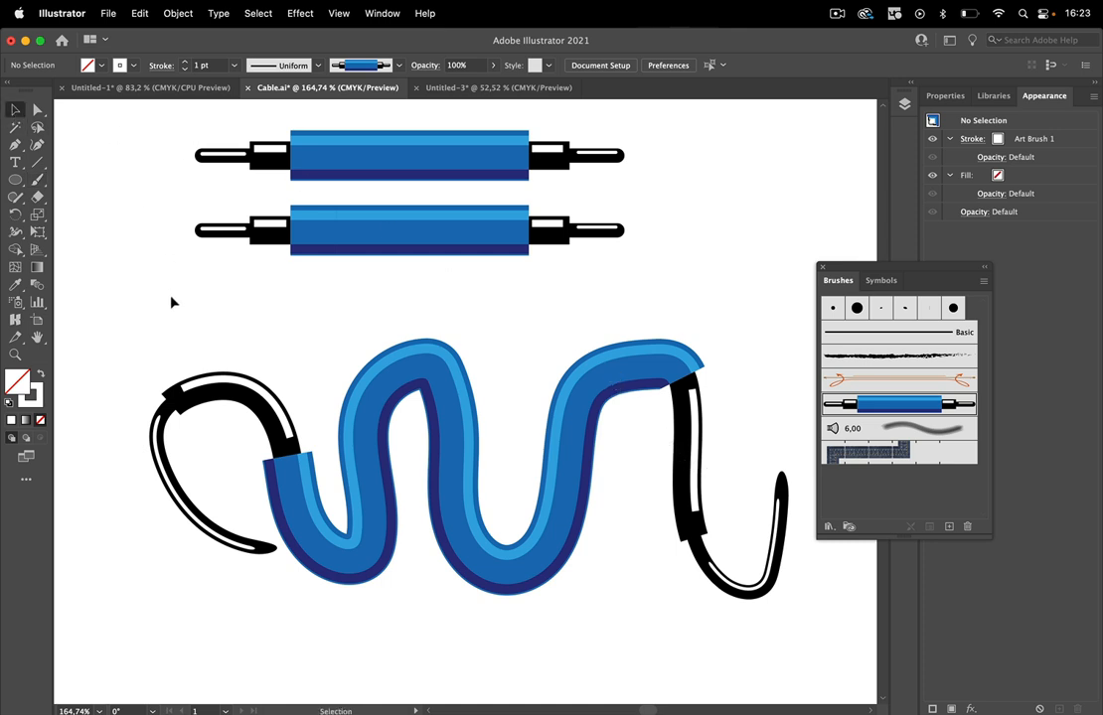
double_click(844, 403)
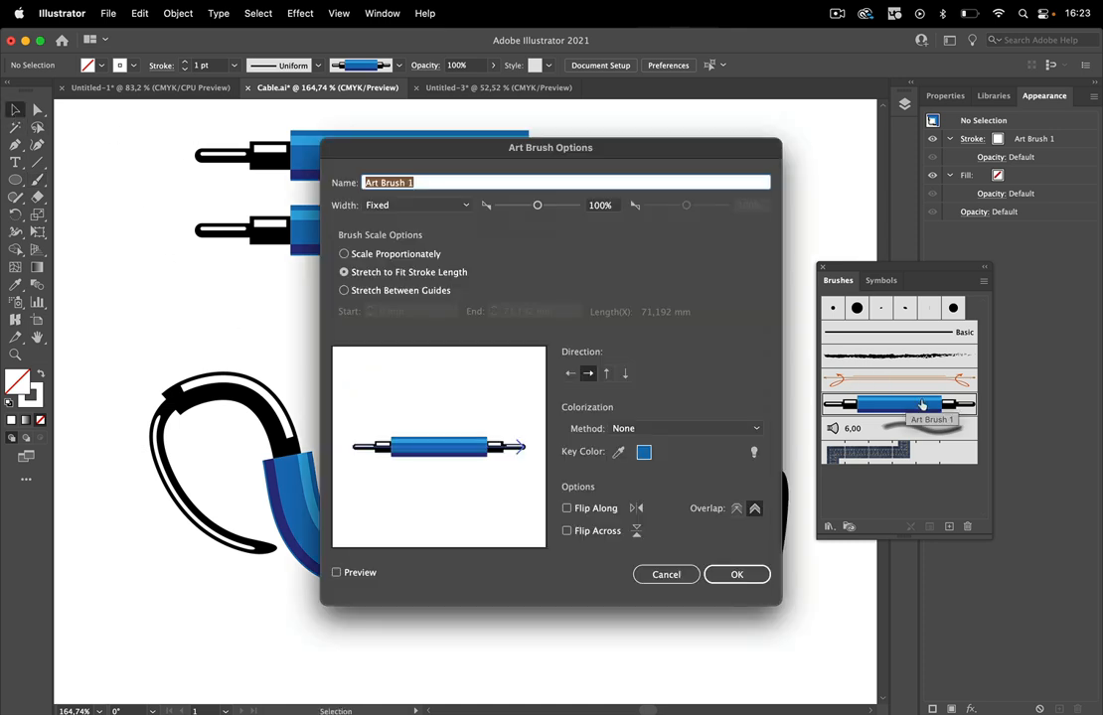
left_click(344, 292)
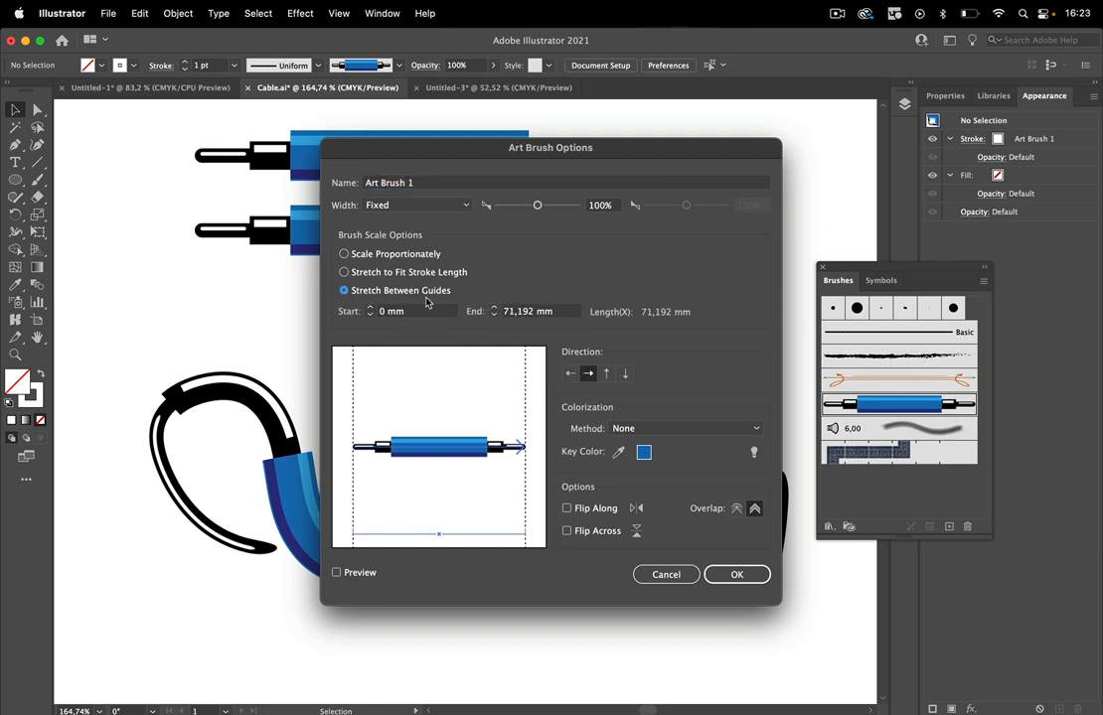
left_click_drag(352, 402, 395, 402)
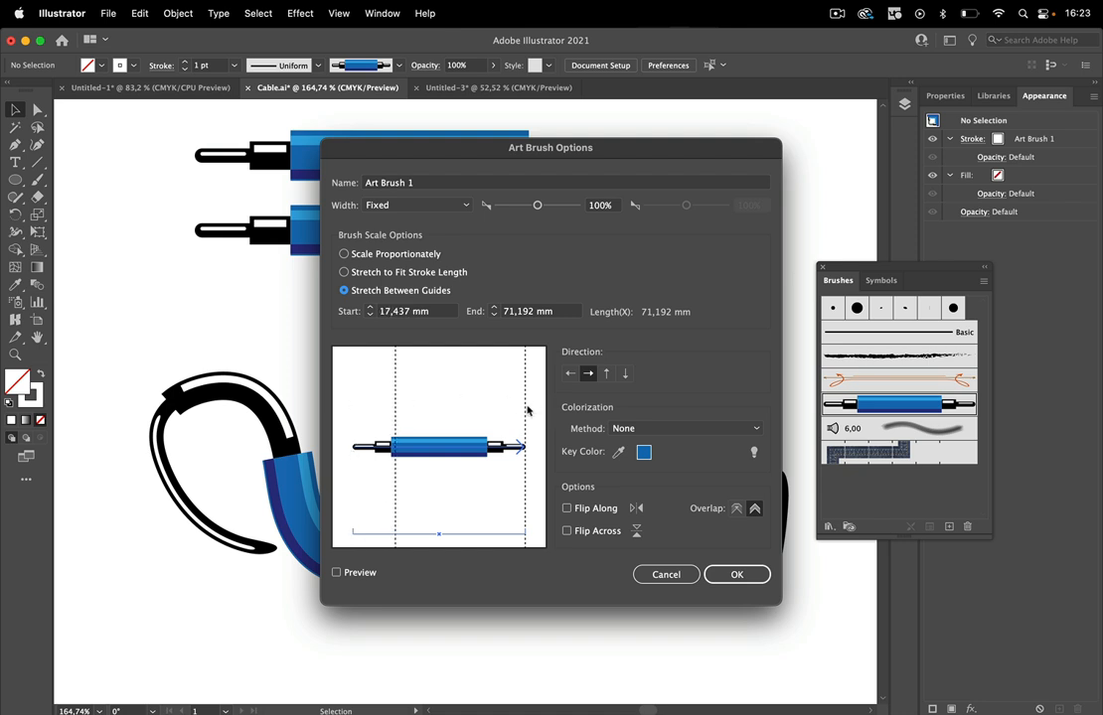
mouse_move(525, 408)
left_mouse_down()
mouse_move(470, 408)
mouse_move(479, 408)
left_mouse_up()
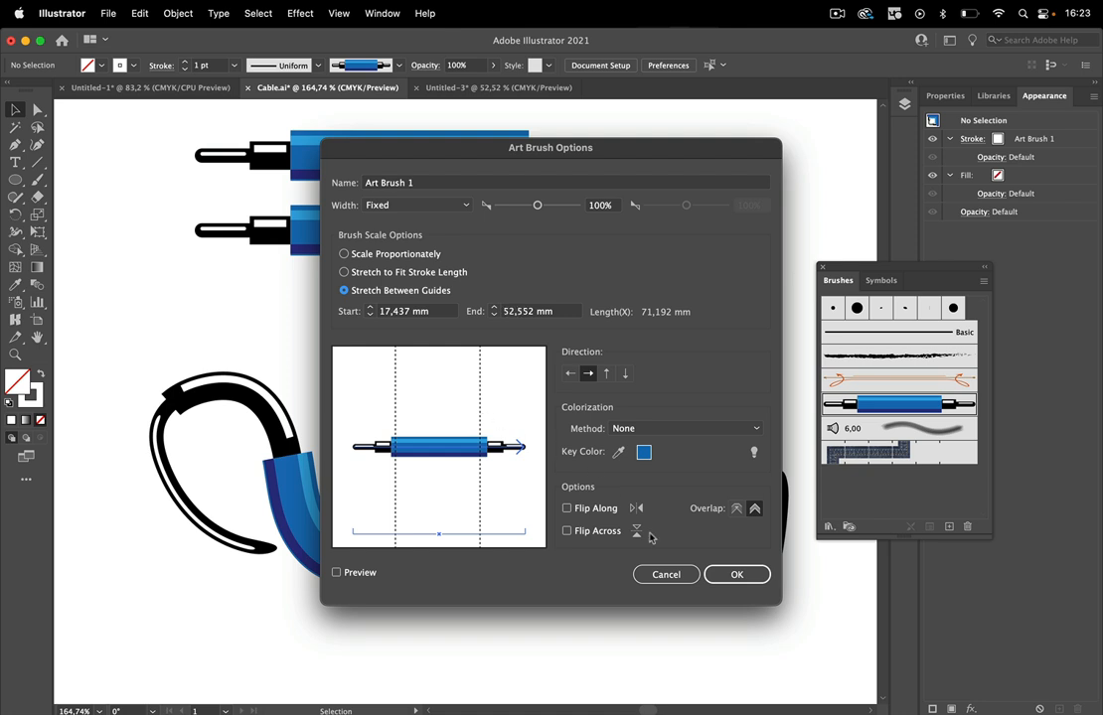
left_click(733, 575)
left_click(526, 405)
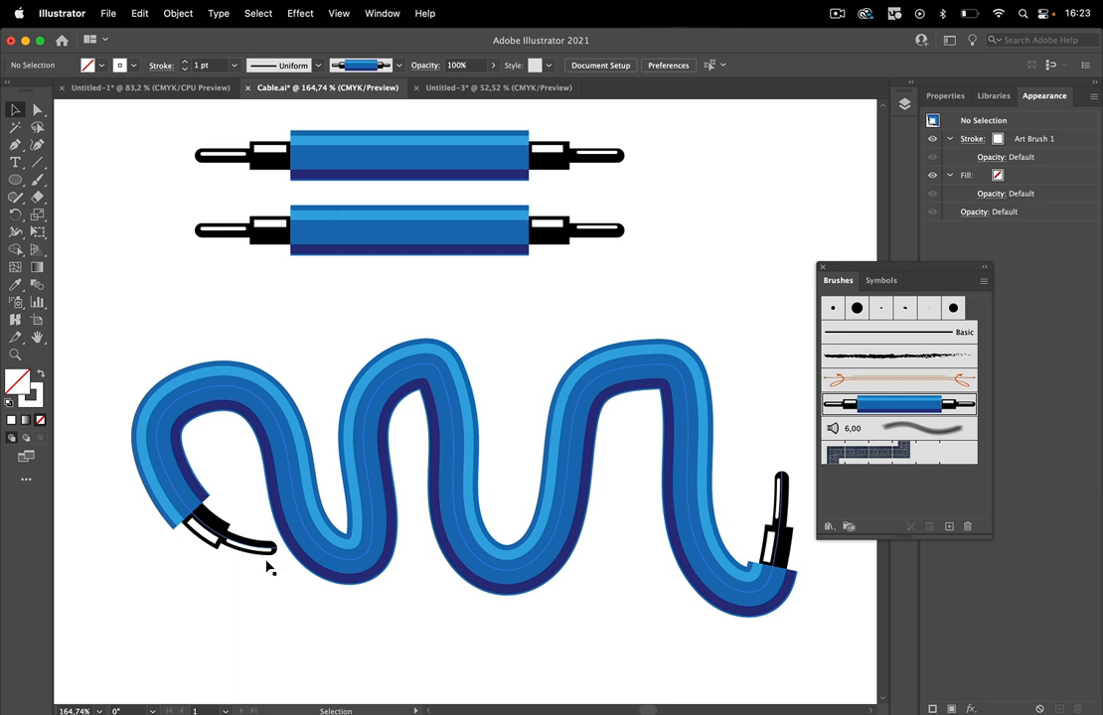
Paint a second, looping stroke with the cable art brush below the wavy one.
left_click_drag(405, 595, 386, 421)
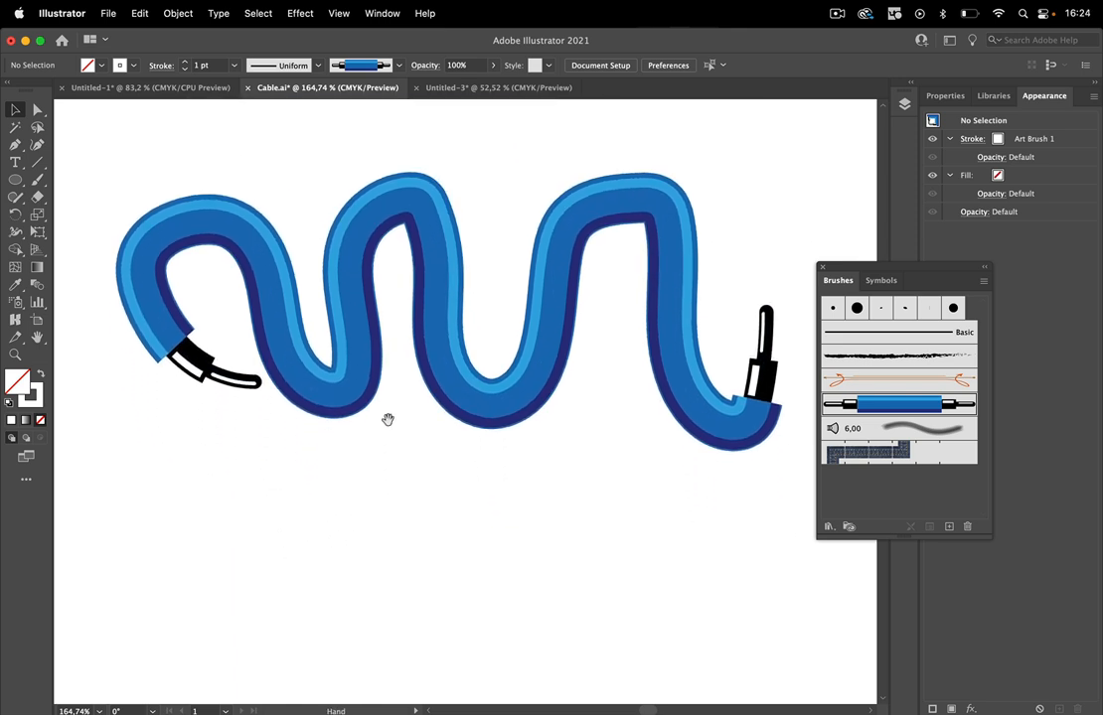
left_click(40, 181)
mouse_move(123, 548)
left_mouse_down()
mouse_move(222, 447)
mouse_move(370, 549)
mouse_move(244, 521)
left_mouse_up()
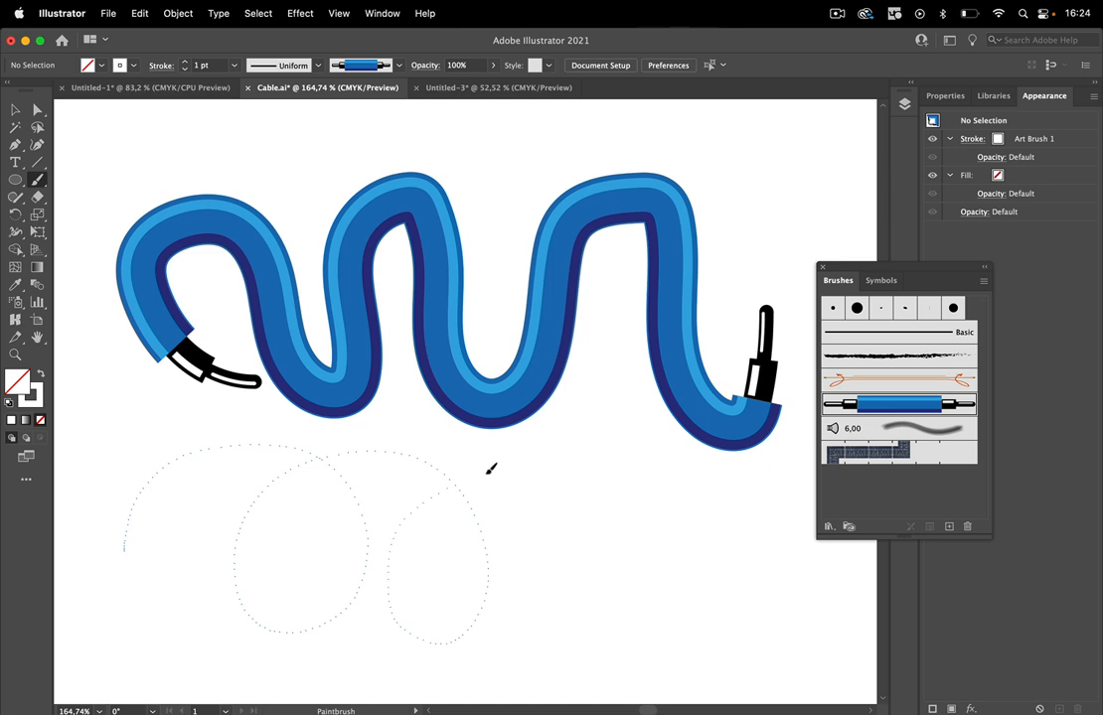
left_click_drag(752, 515, 767, 553)
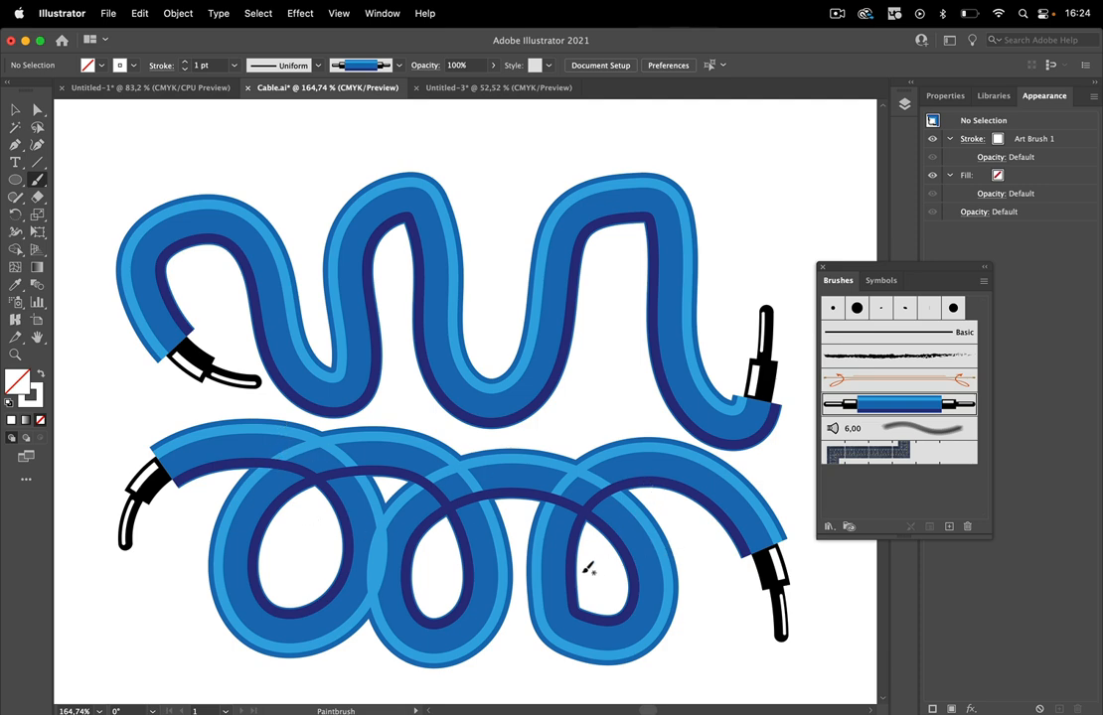
Examine the lower straight cable in outline mode, including the invisible bounding rectangles around its sections.
key("space")
mouse_move(519, 209)
left_mouse_down()
mouse_move(483, 342)
mouse_move(475, 470)
left_mouse_up()
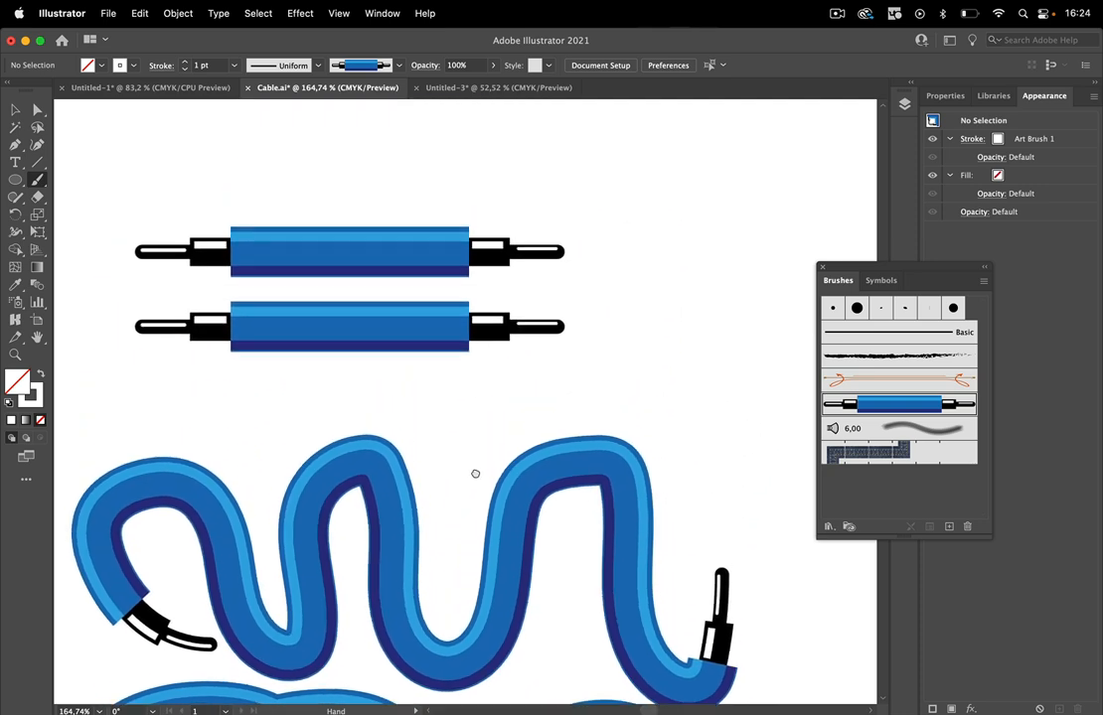
left_click(15, 110)
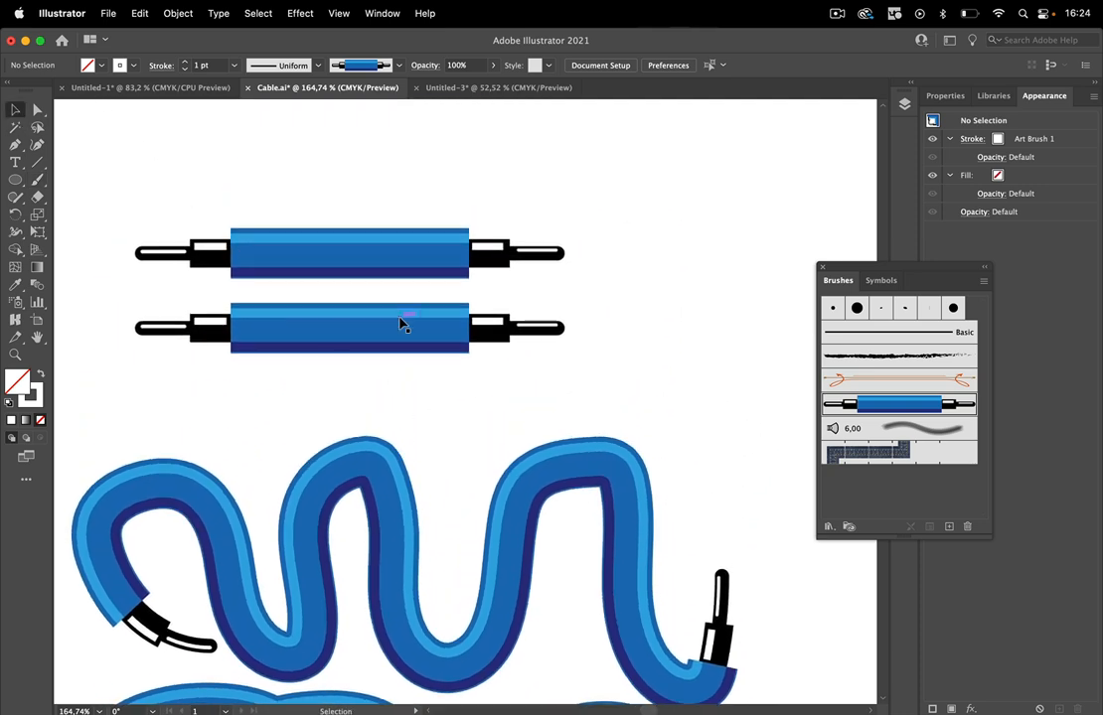
key("space")
left_click_drag(402, 362, 547, 377)
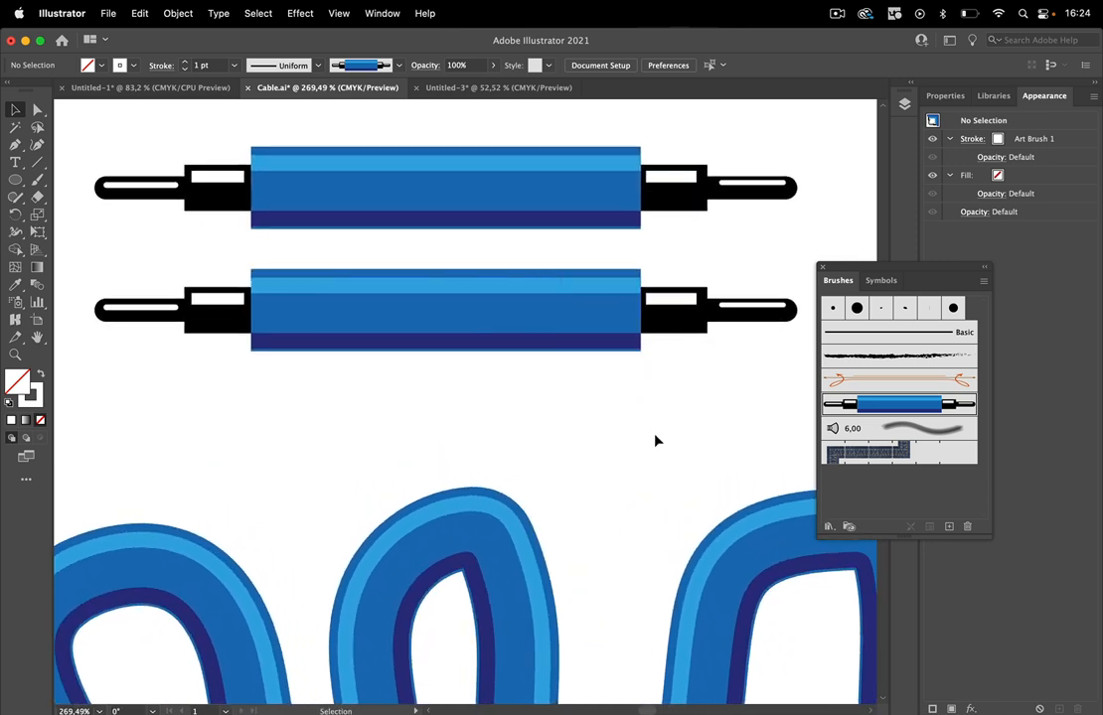
key("super+y")
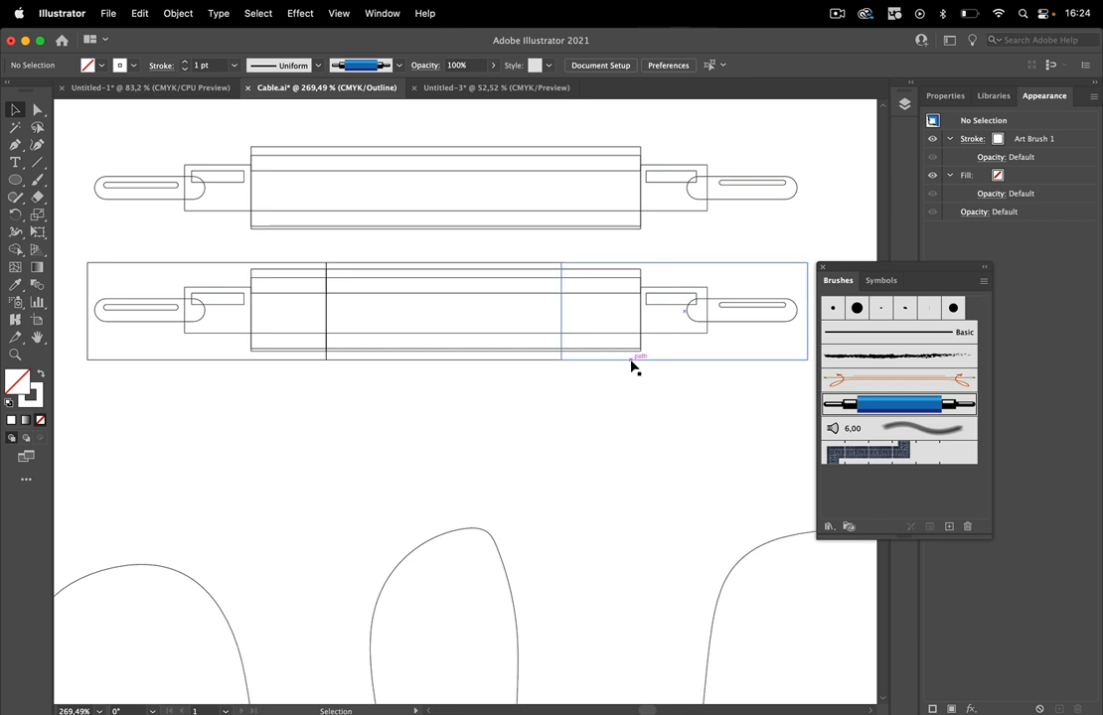
left_click(633, 367)
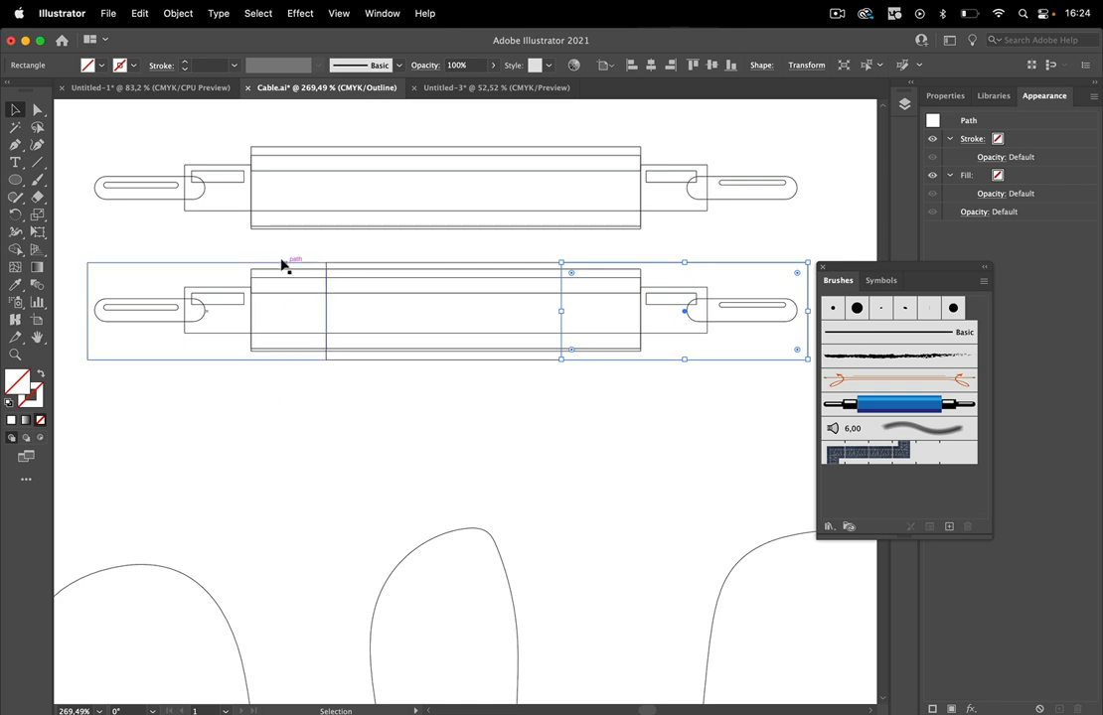
left_click(640, 459)
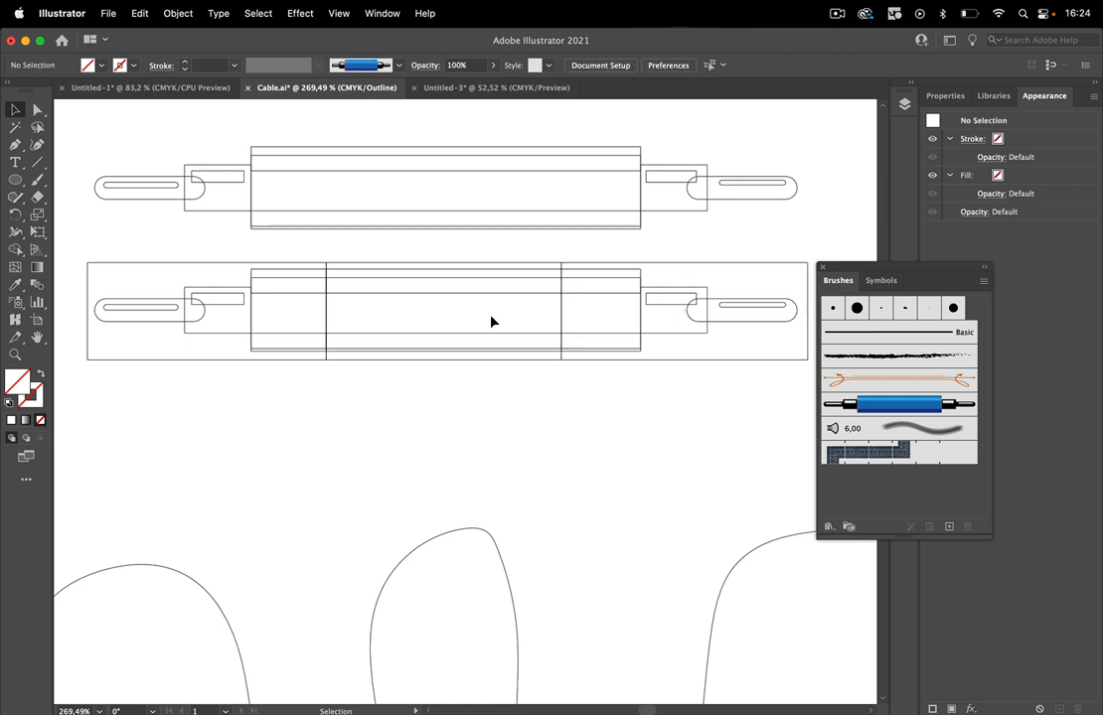
Try moving the lower cable's middle section out of the artwork in preview mode, and undo the move.
left_click_drag(399, 244, 478, 366)
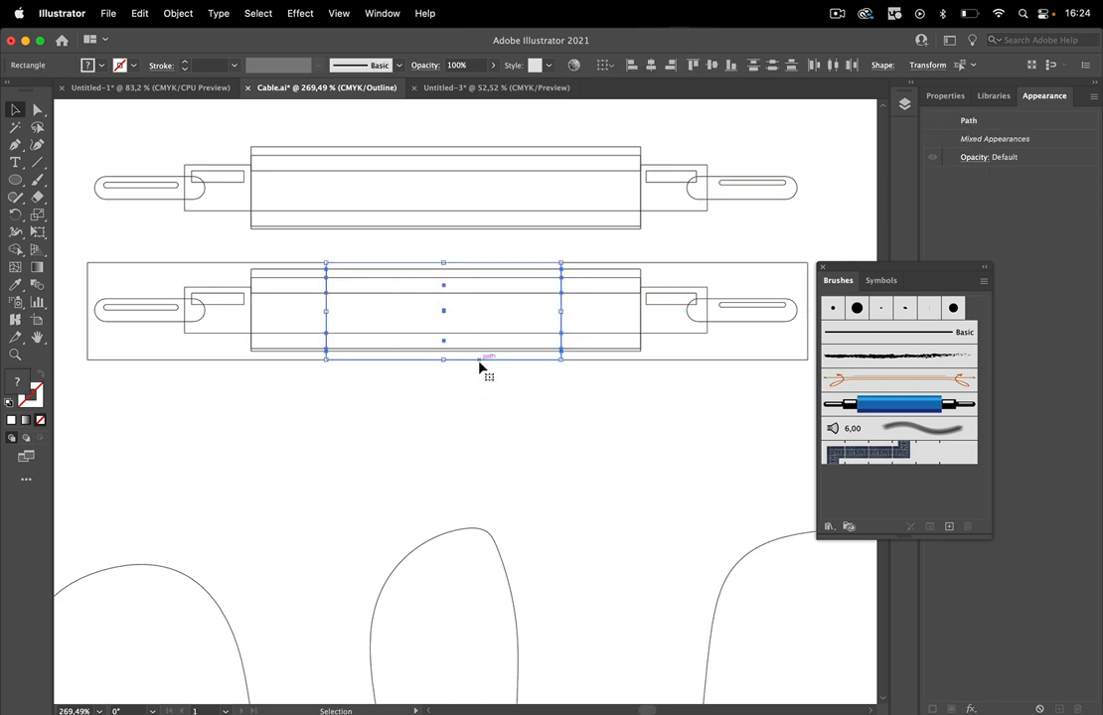
key("super+y")
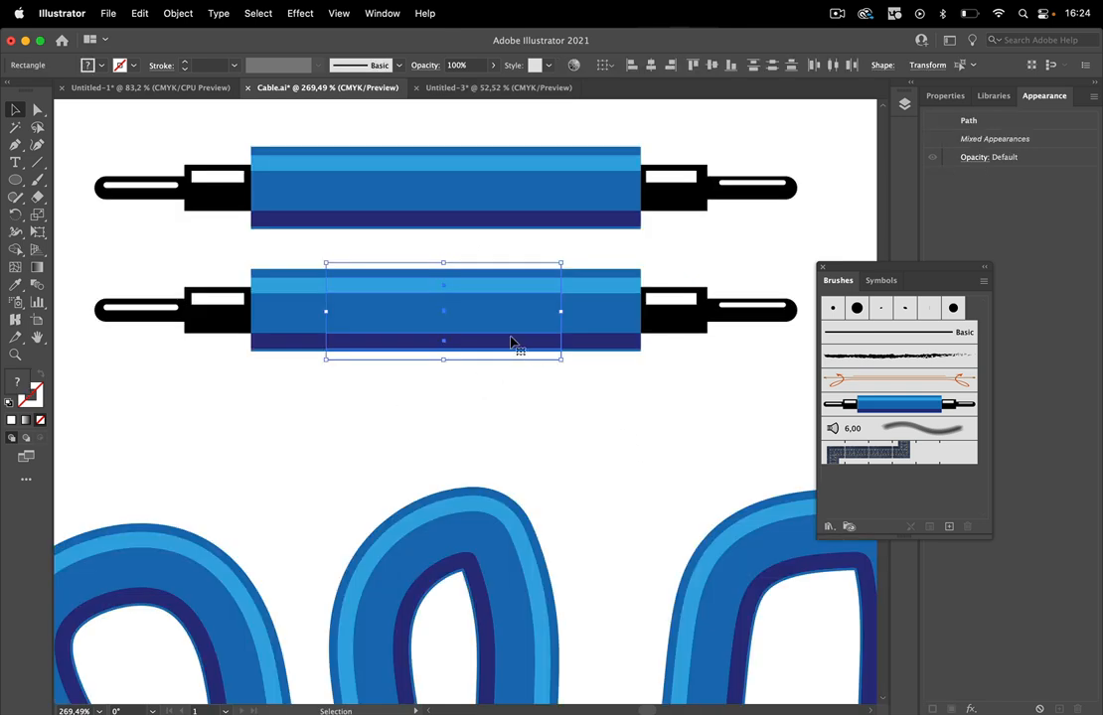
left_click_drag(496, 315, 547, 428)
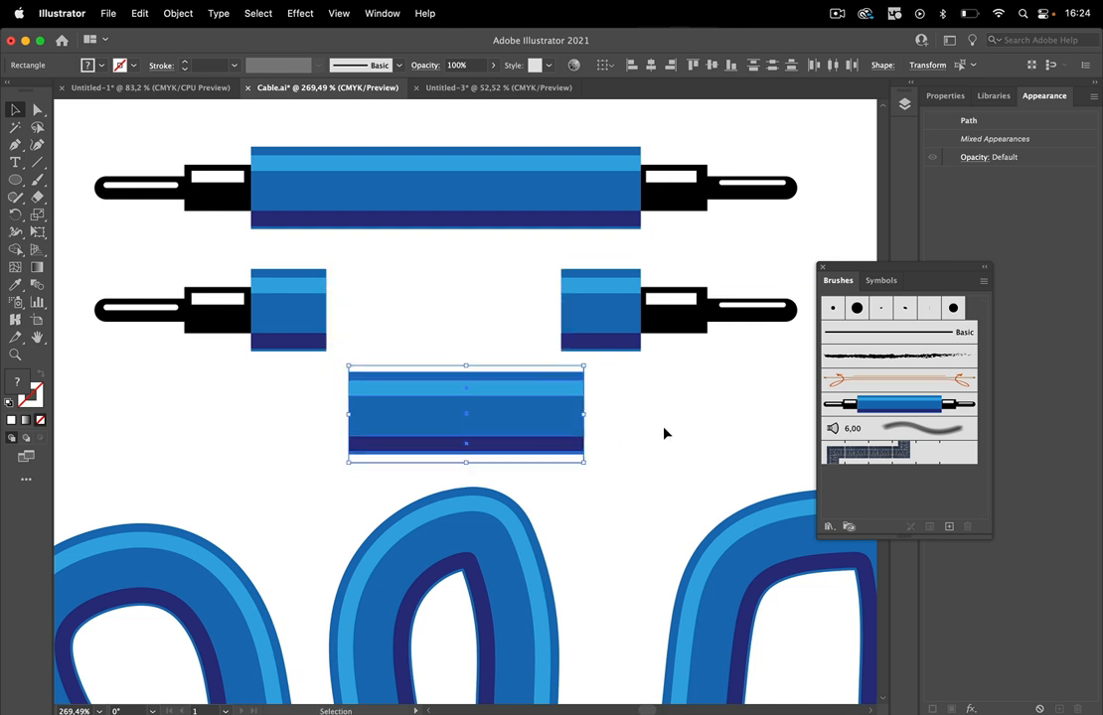
key("super+z")
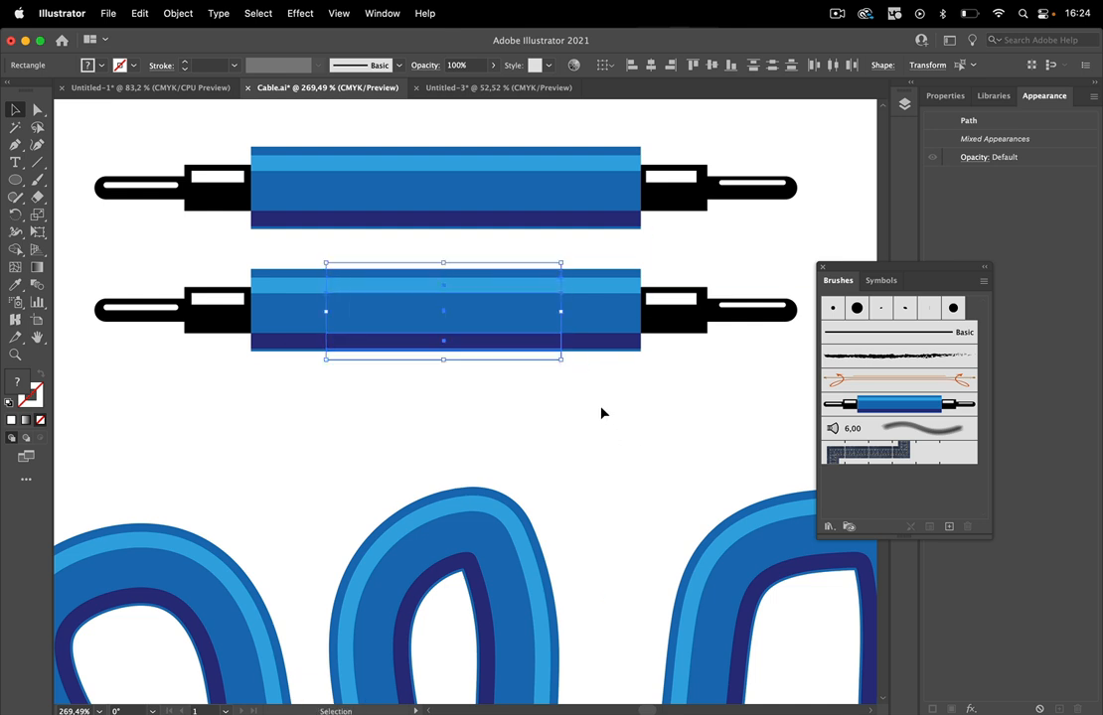
Create a new pattern brush from the lower cable's middle section with its bounding rectangle, keeping the default options.
left_click(361, 393)
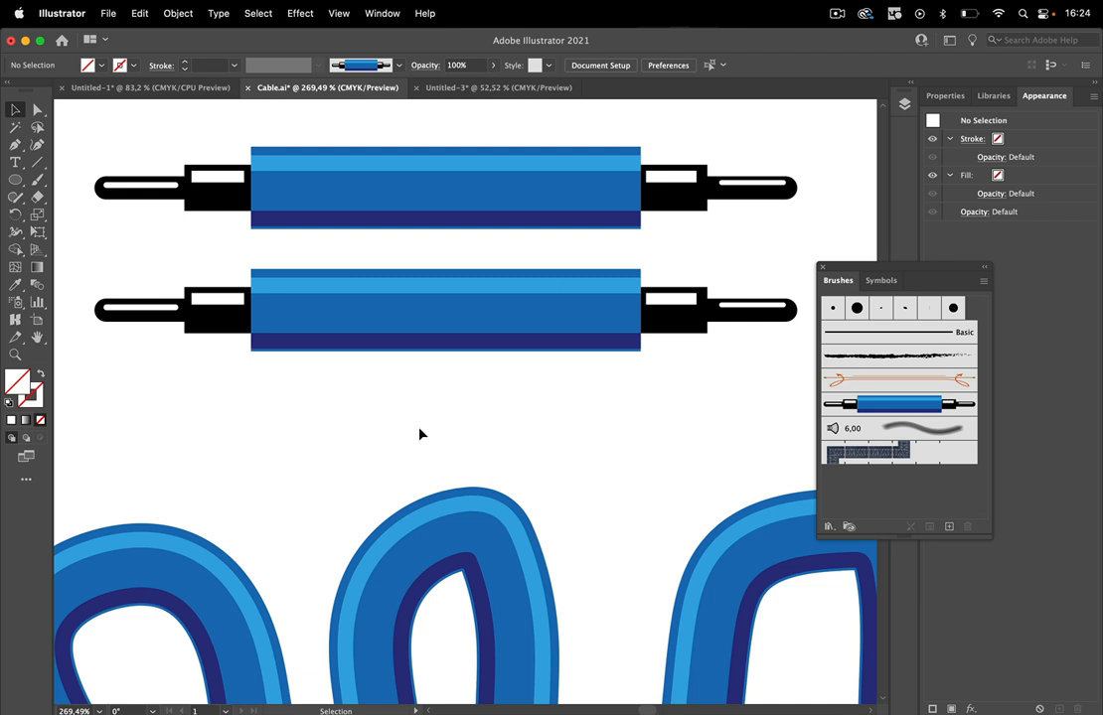
left_click_drag(398, 431, 486, 259)
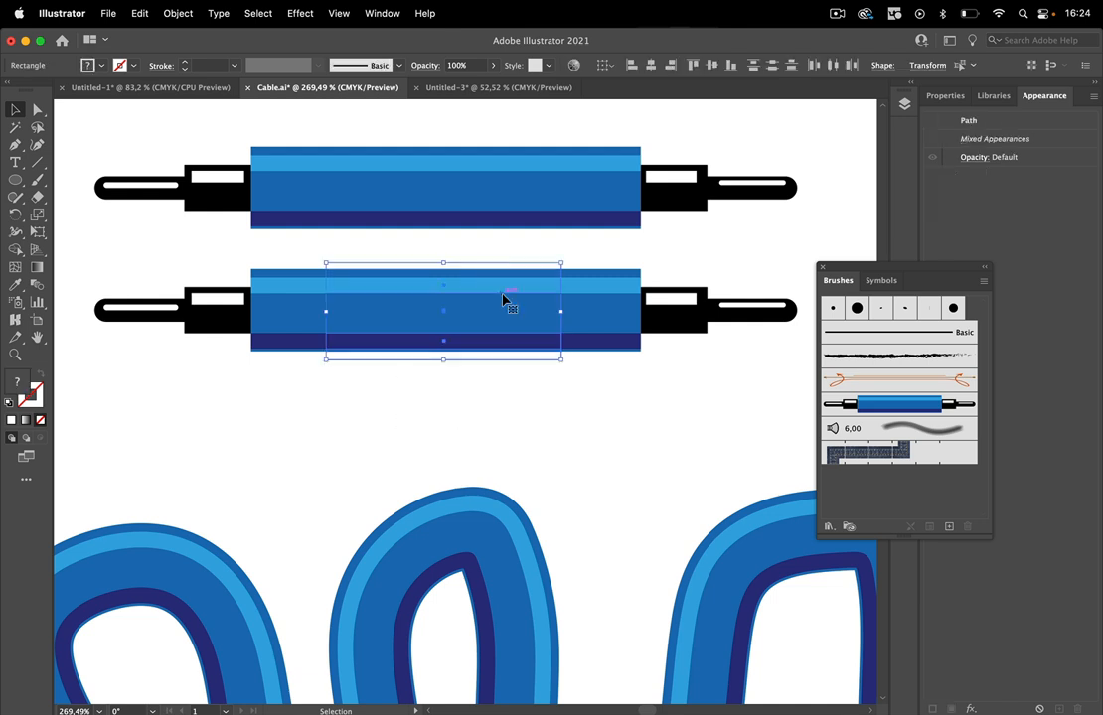
mouse_move(490, 320)
left_mouse_down()
mouse_move(830, 483)
mouse_move(866, 488)
left_mouse_up()
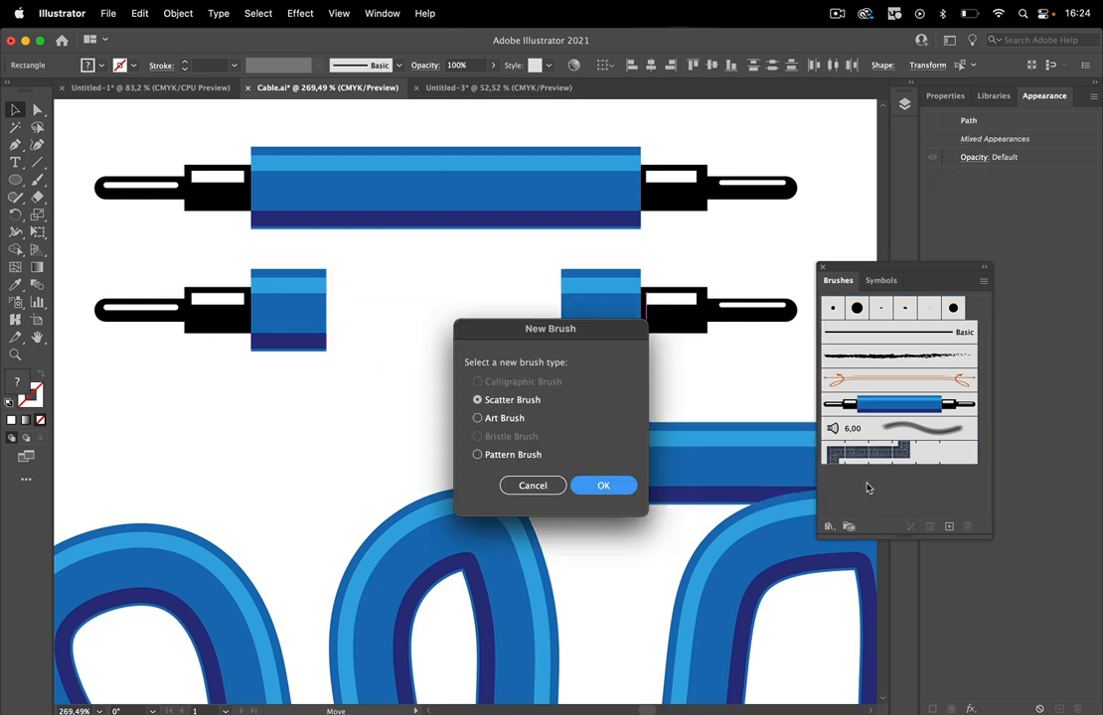
left_click(518, 455)
left_click(603, 485)
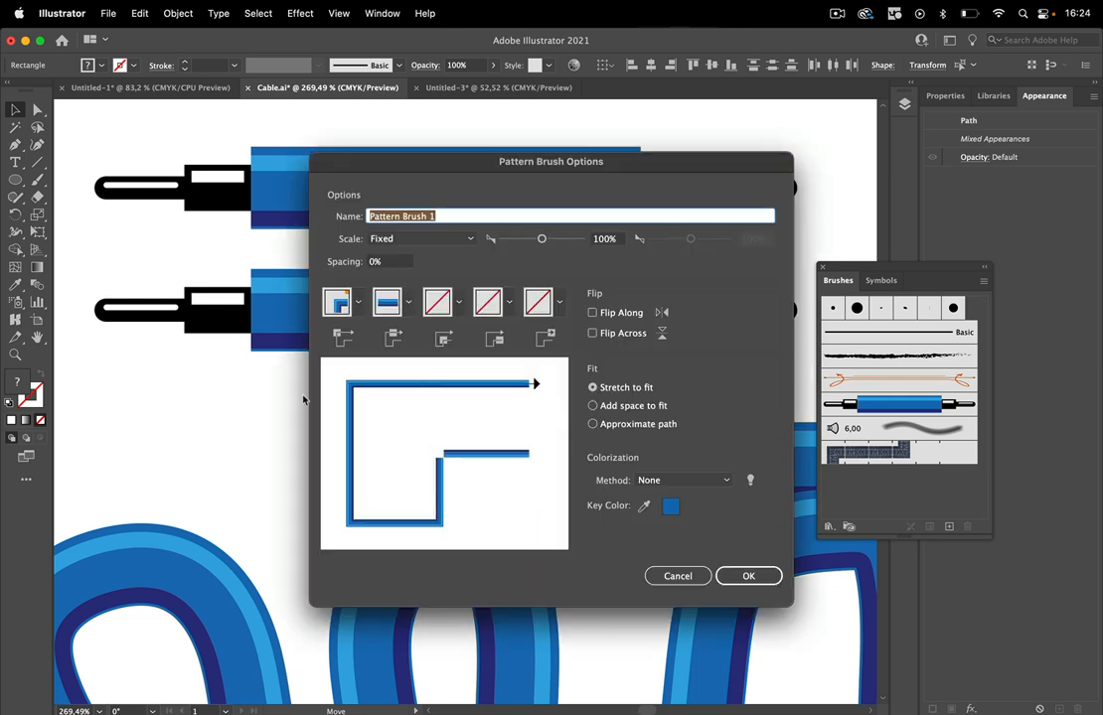
left_click(749, 577)
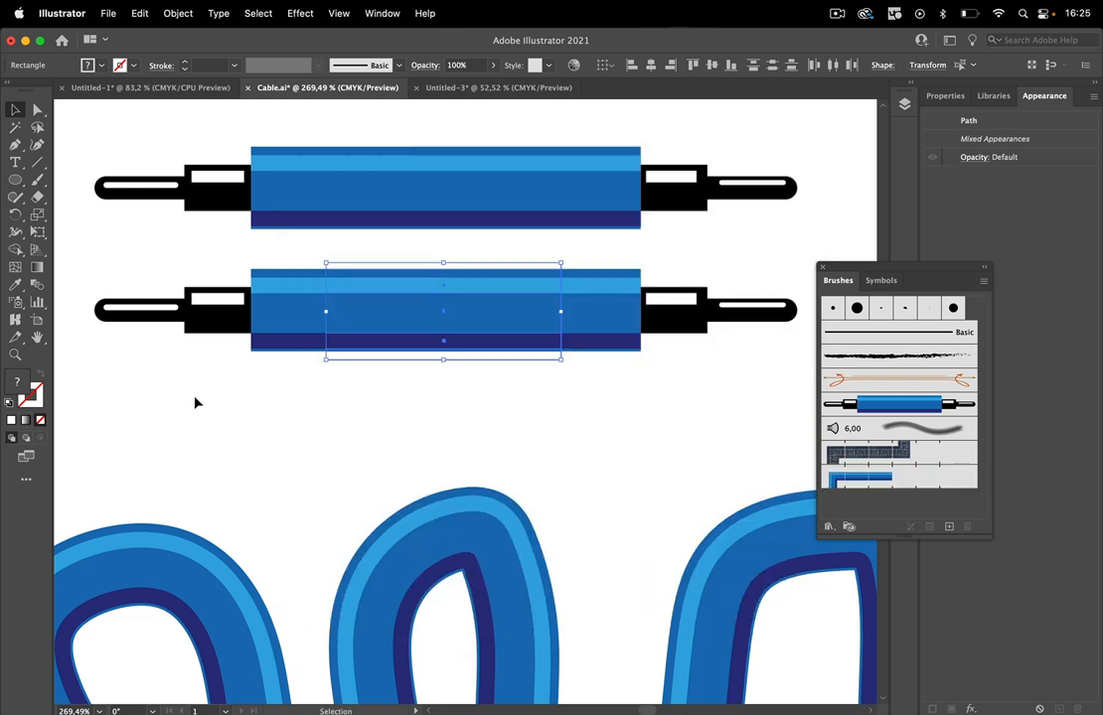
Add the lower cable's left and right plug sections to the new pattern brush as its start and end tiles, keeping the default options.
left_click_drag(124, 390, 305, 250)
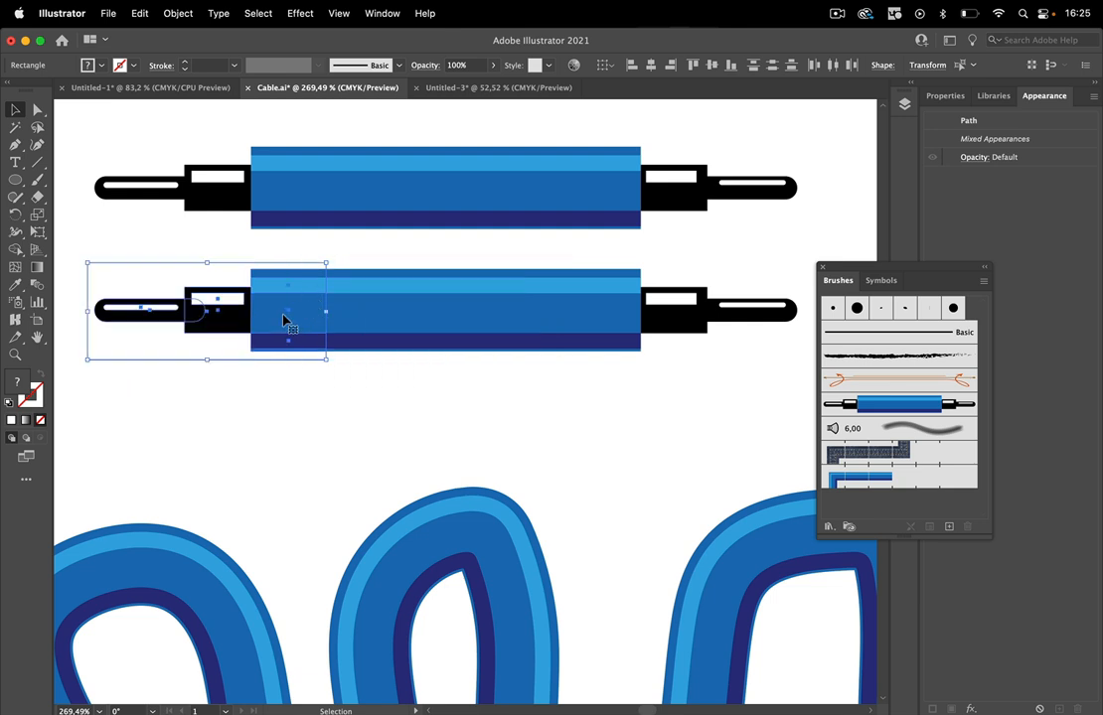
mouse_move(284, 319)
left_mouse_down()
mouse_move(795, 489)
mouse_move(934, 477)
left_mouse_up()
left_click(765, 576)
left_click_drag(616, 429, 768, 266)
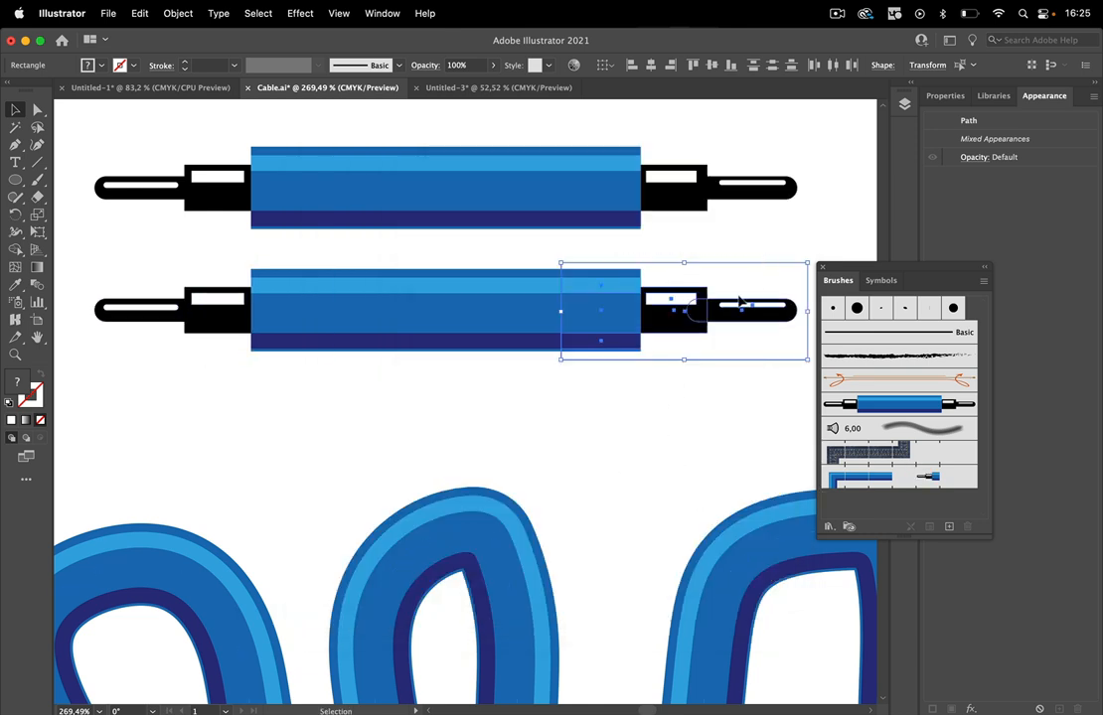
mouse_move(603, 338)
left_mouse_down()
mouse_move(795, 447)
mouse_move(956, 481)
left_mouse_up()
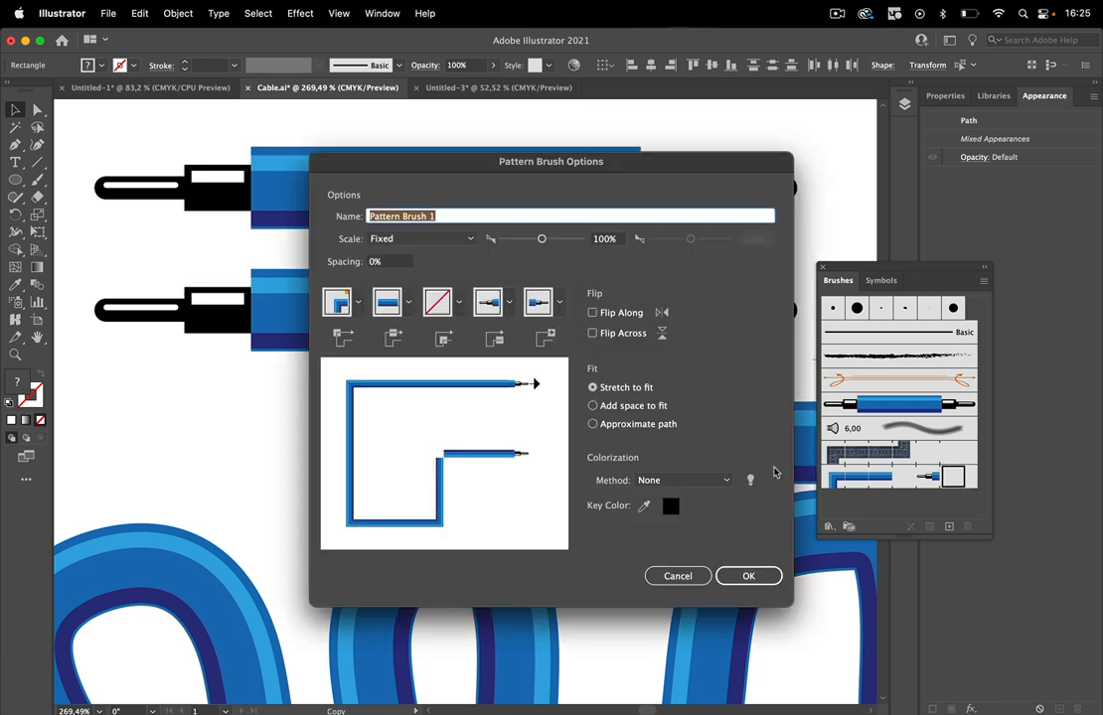
left_click(750, 579)
Duplicate the looping stroke directly below itself and apply the new pattern brush to the copy.
left_click_drag(649, 385, 382, 434)
left_click_drag(593, 535, 393, 284)
mouse_move(485, 328)
left_mouse_down()
mouse_move(504, 408)
mouse_move(495, 470)
left_mouse_up()
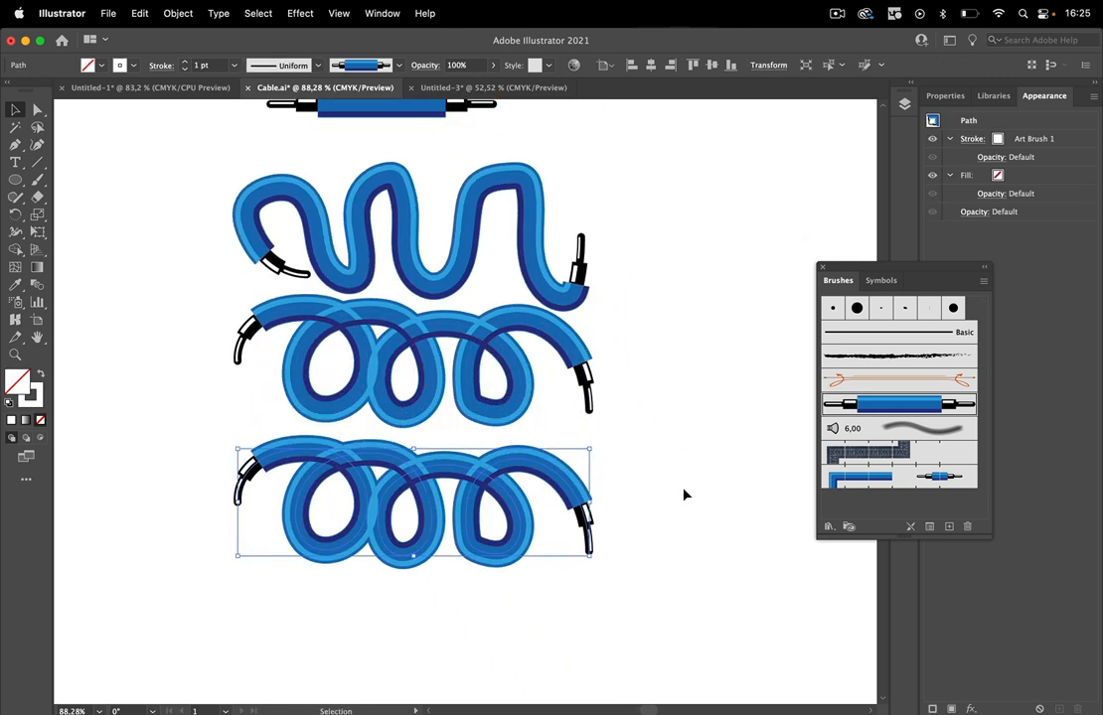
left_click(882, 478)
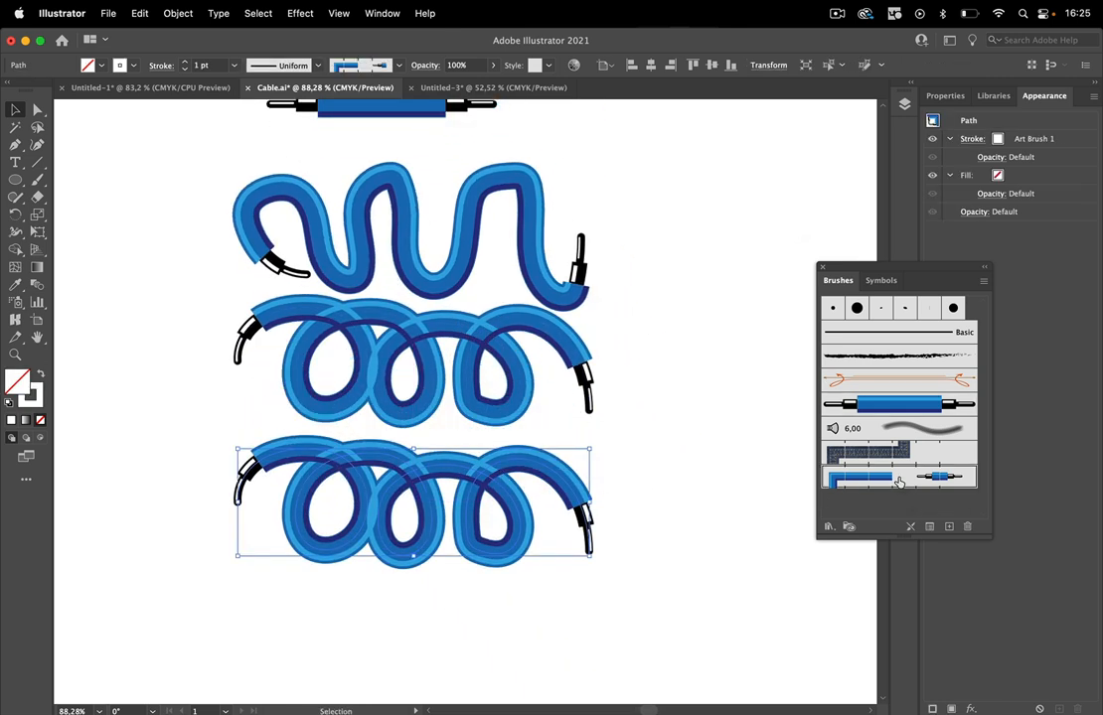
left_click(698, 562)
Examine the loop overlaps and plug ends of the stroke drawn with the pattern brush.
scroll(511, 561, "up", 5)
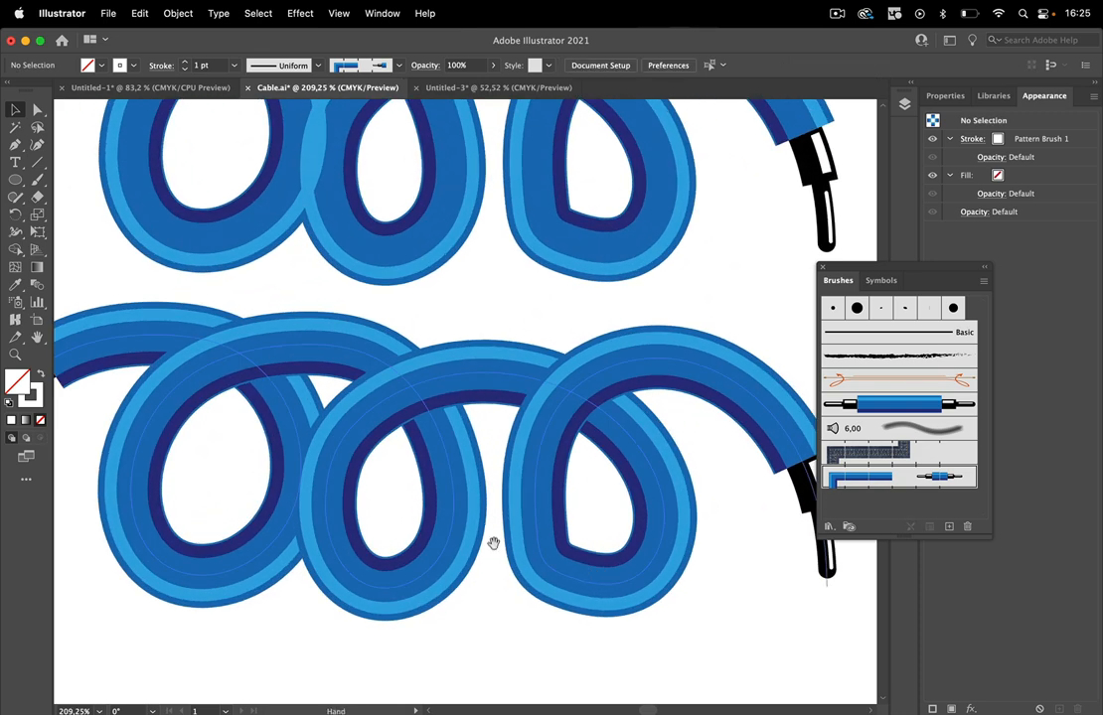
scroll(507, 562, "left", 3)
scroll(507, 561, "down", 2)
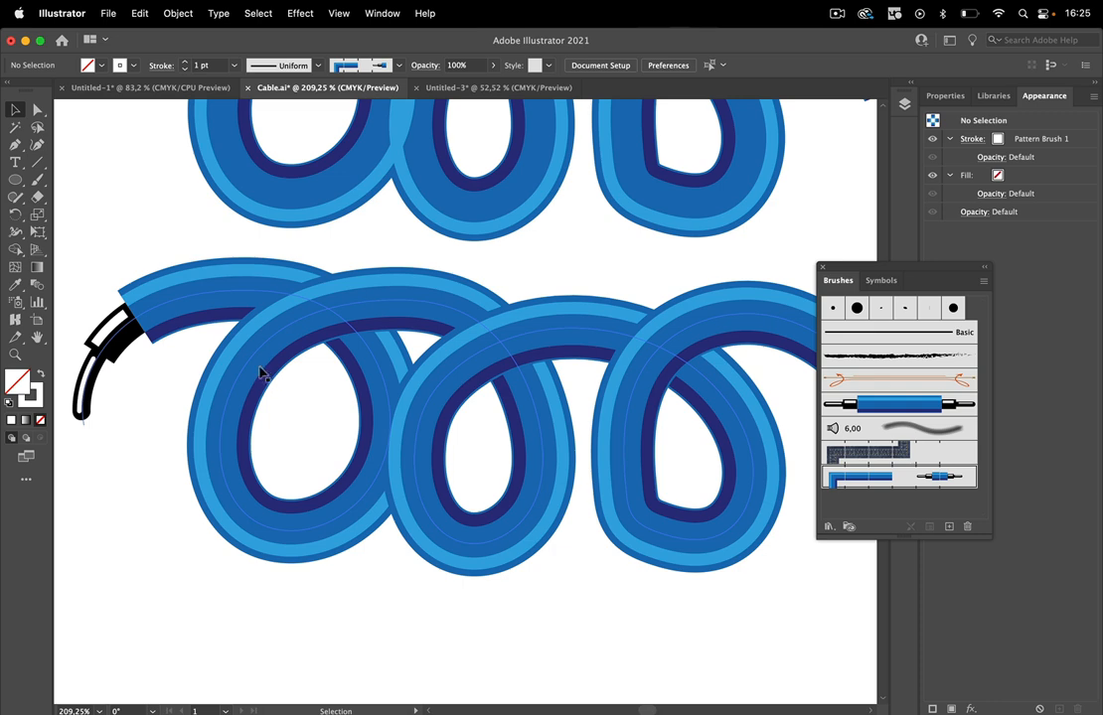
scroll(185, 320, "left", 4)
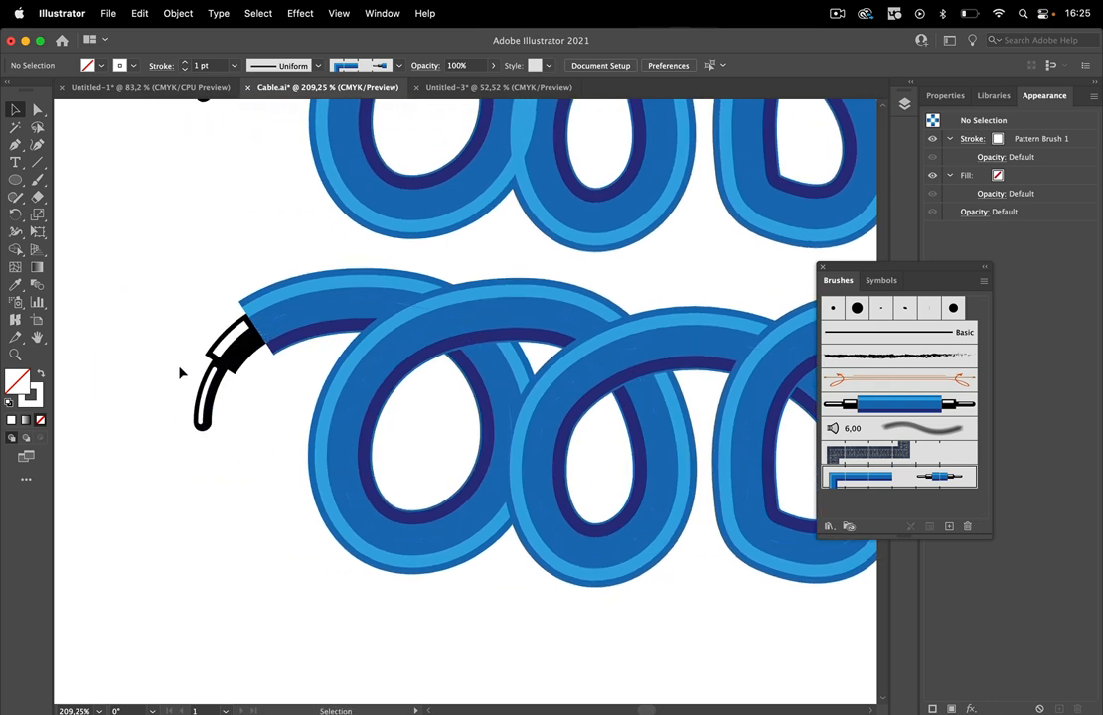
left_click_drag(443, 296, 299, 419)
scroll(299, 419, "up", 6)
scroll(299, 419, "right", 3)
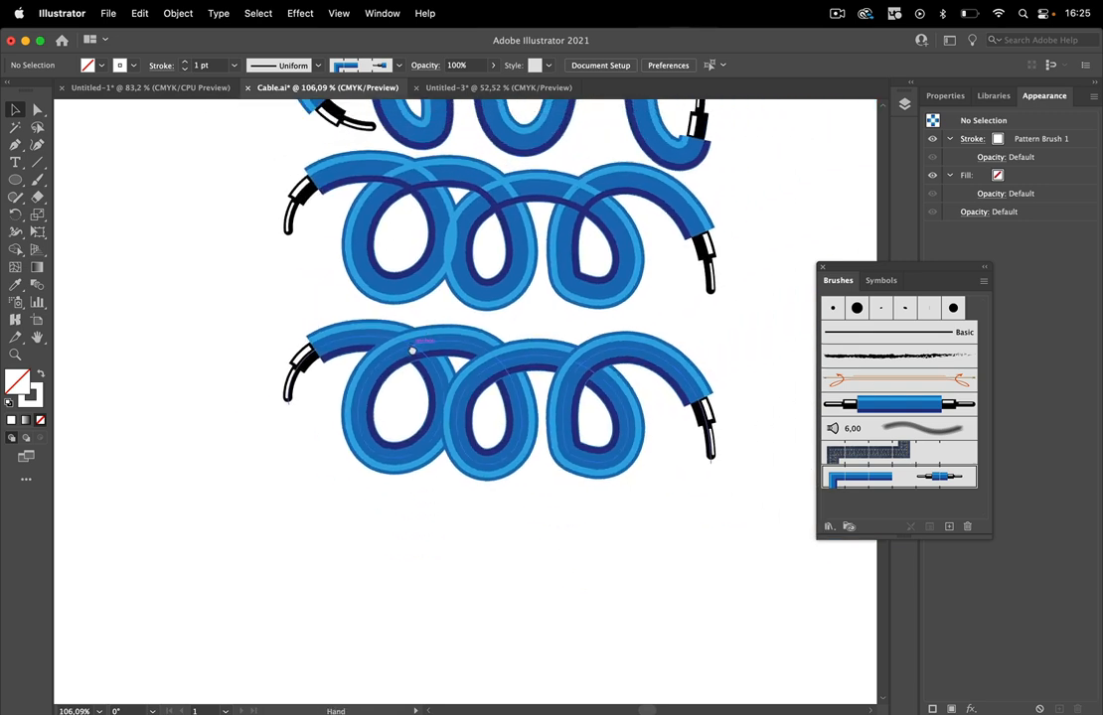
Duplicate the lower straight cable with its bounding rectangles directly below itself.
left_click_drag(382, 318, 392, 510)
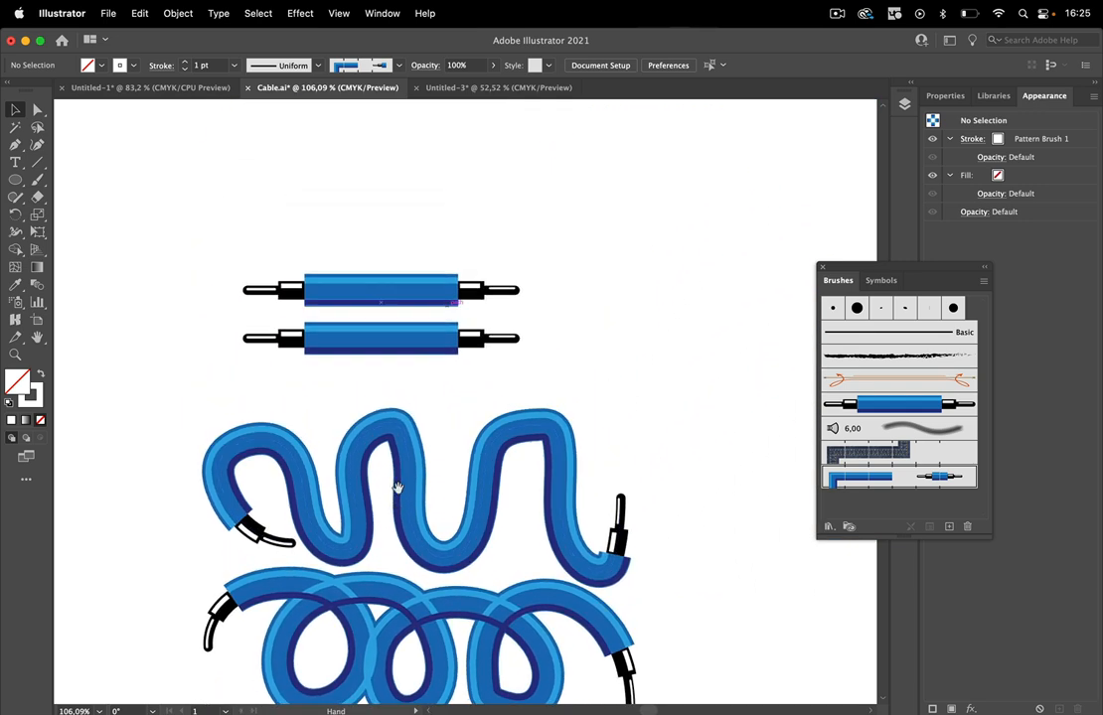
left_click_drag(211, 378, 546, 325)
left_click_drag(421, 344, 415, 400)
scroll(415, 400, "down", 3)
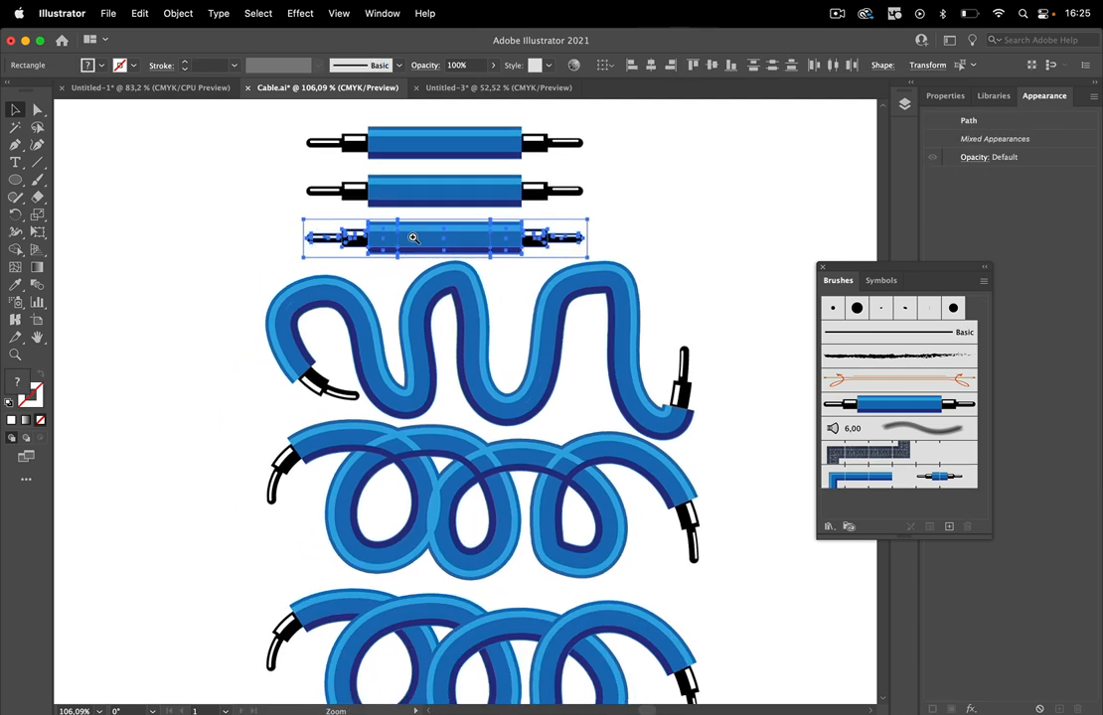
Narrow the invisible bounding rectangle of the copied cable's left end so it covers only the blue sleeve and excludes the plug.
scroll(418, 258, "up", 5)
left_click(341, 318)
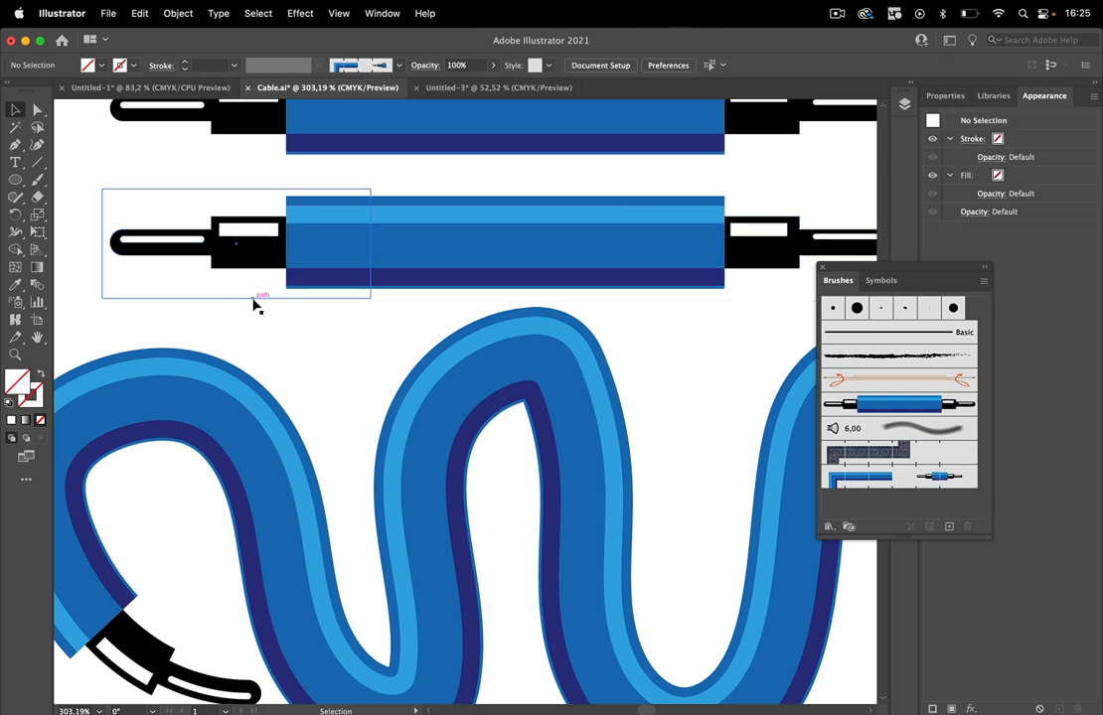
left_click(255, 301)
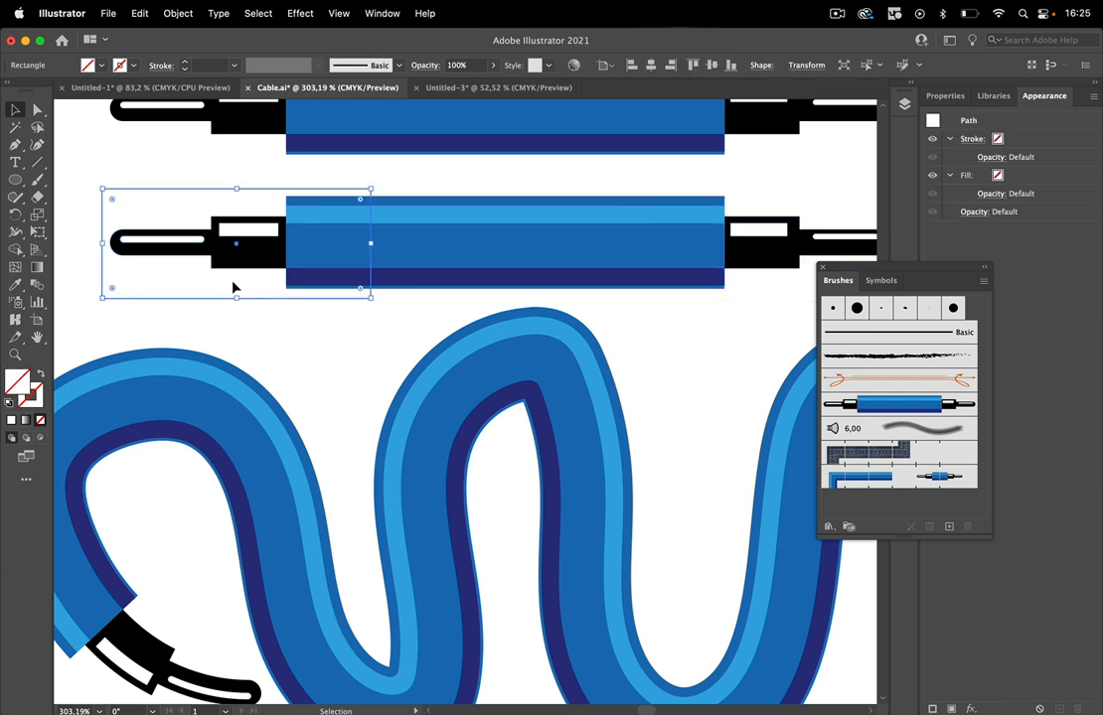
left_click_drag(100, 242, 290, 235)
Narrow the right end's bounding rectangle to the edge of the blue sleeve and check the copied cable's rectangles in outline mode.
left_click_drag(620, 224, 374, 230)
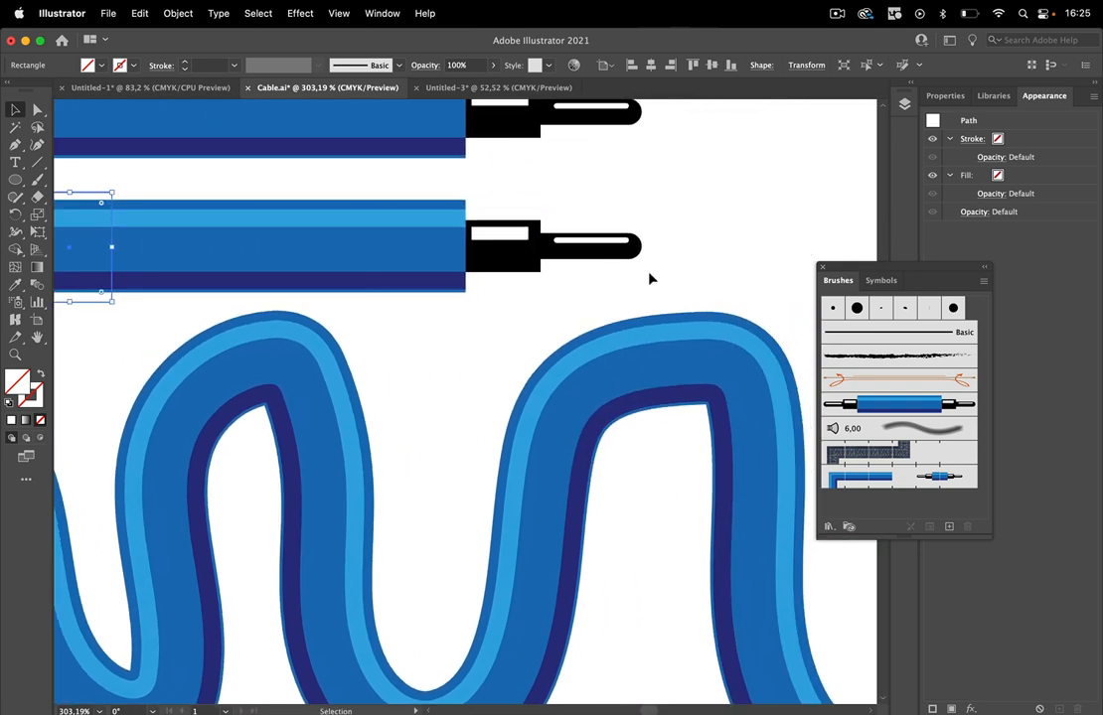
left_click_drag(646, 288, 475, 247)
left_click_drag(465, 246, 466, 247)
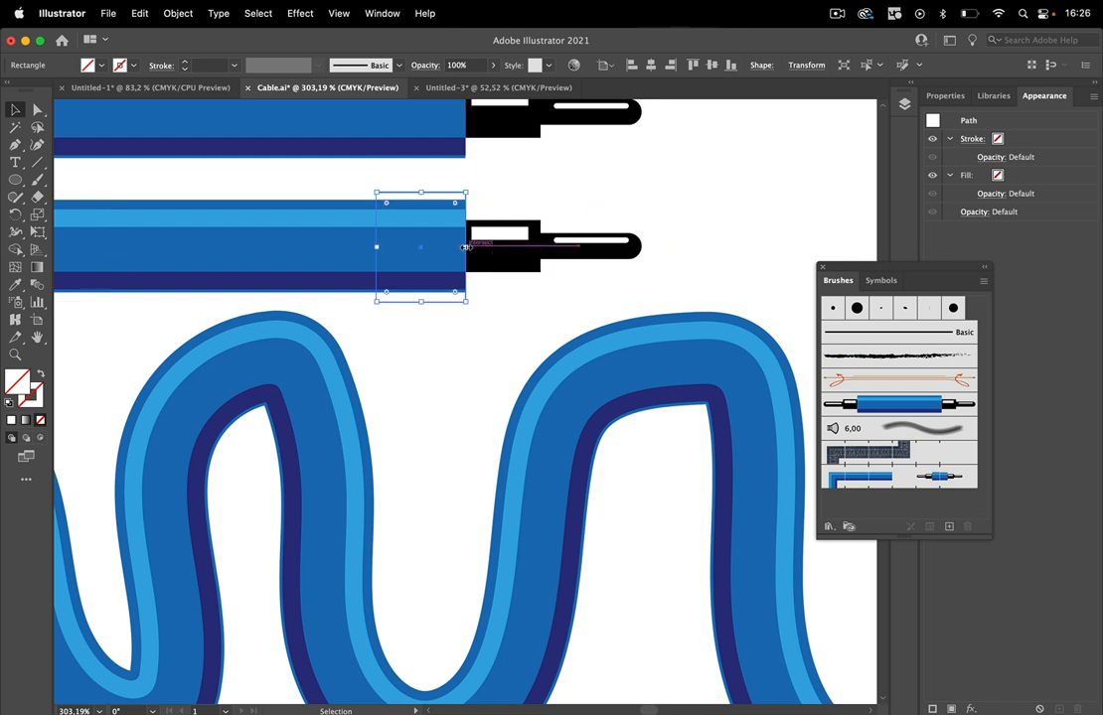
left_click(537, 320)
scroll(483, 328, "left", 6)
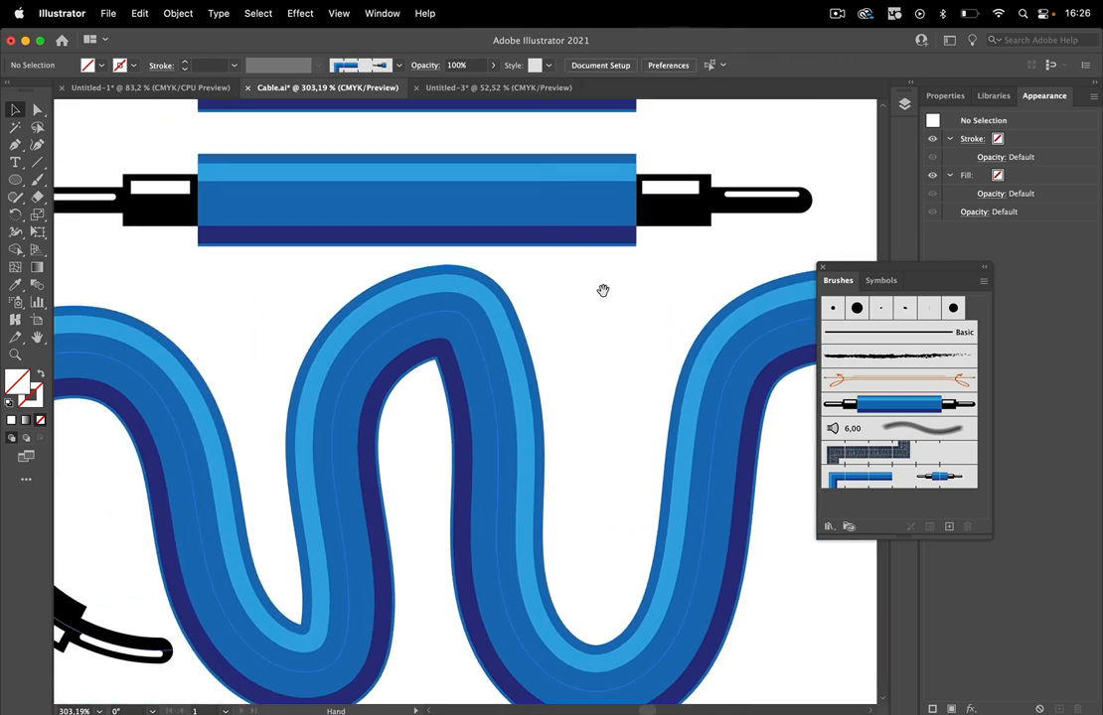
key("super+y")
mouse_move(599, 300)
left_mouse_down()
mouse_move(630, 293)
mouse_move(612, 294)
left_mouse_up()
key("super+y")
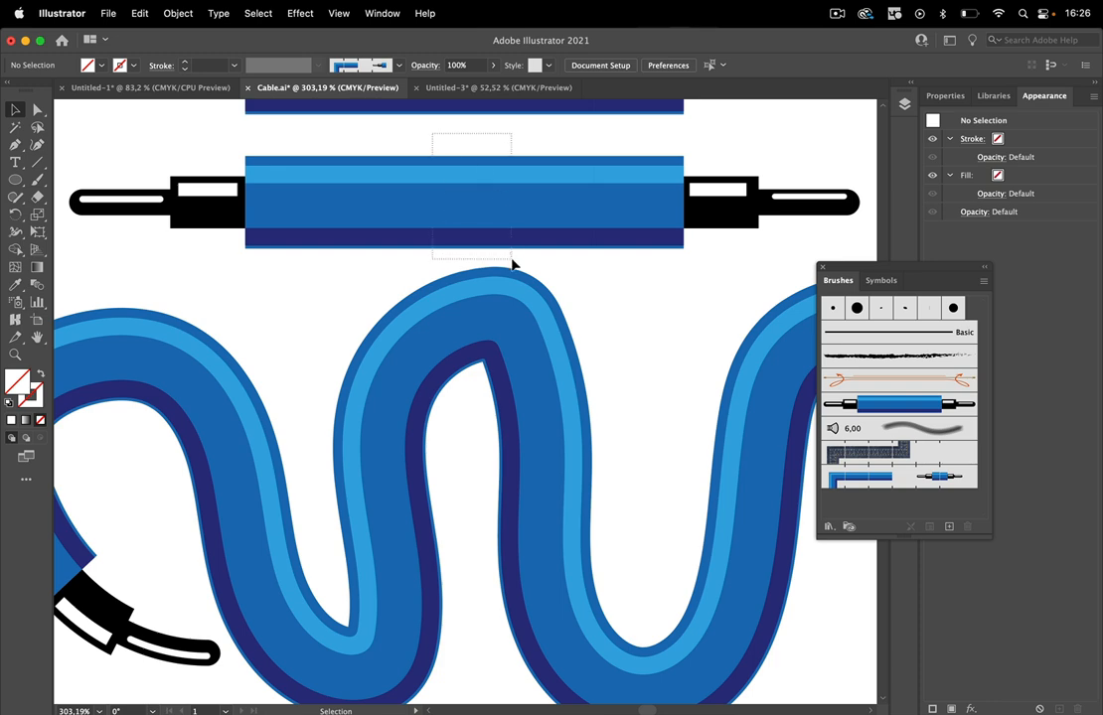
Create a second pattern brush from the copied cable's middle section with its bounding rectangle, keeping the default options.
left_click(553, 257)
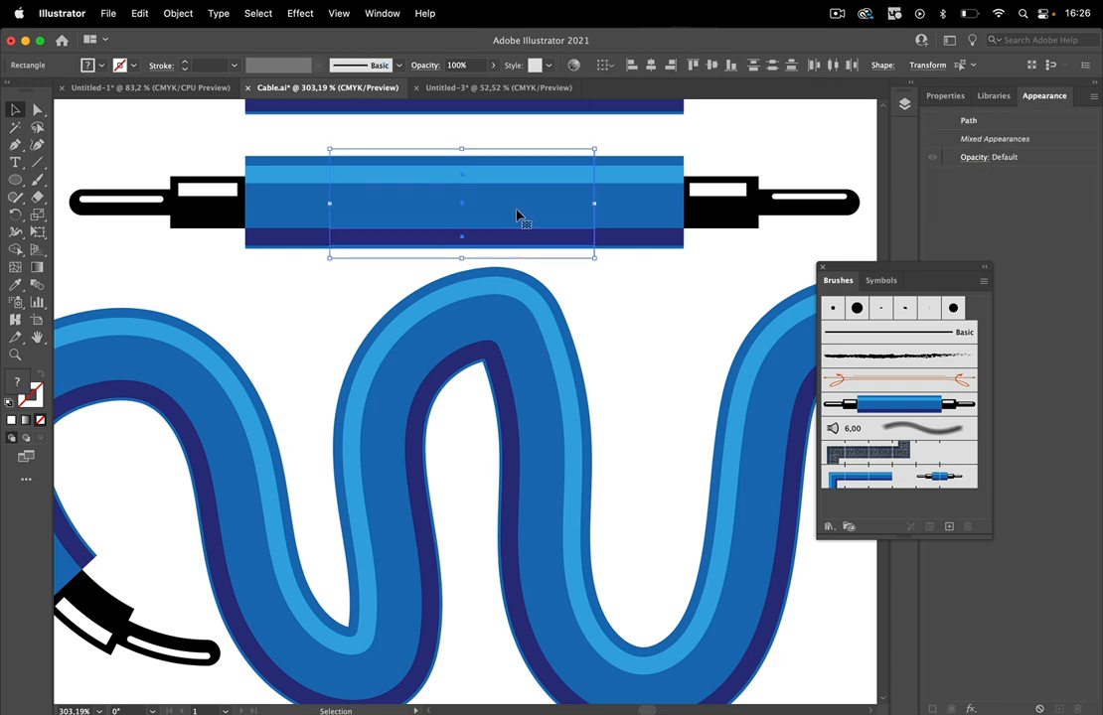
mouse_move(509, 215)
left_mouse_down()
mouse_move(893, 413)
mouse_move(739, 369)
mouse_move(912, 517)
left_mouse_up()
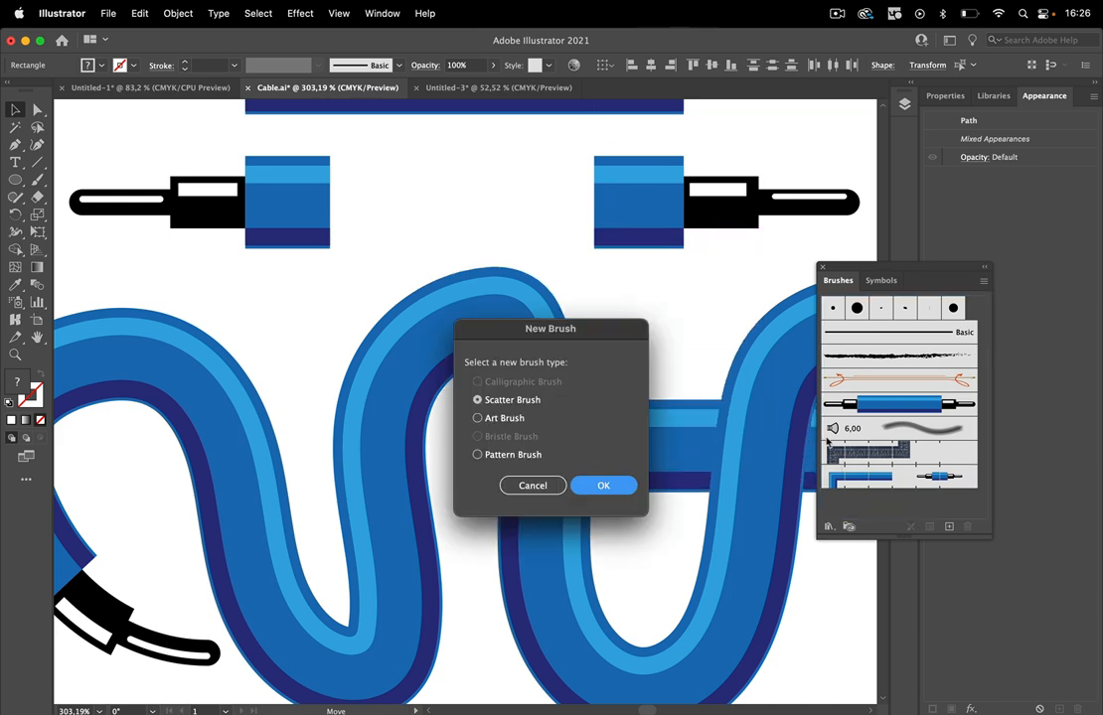
left_click(479, 454)
left_click(616, 487)
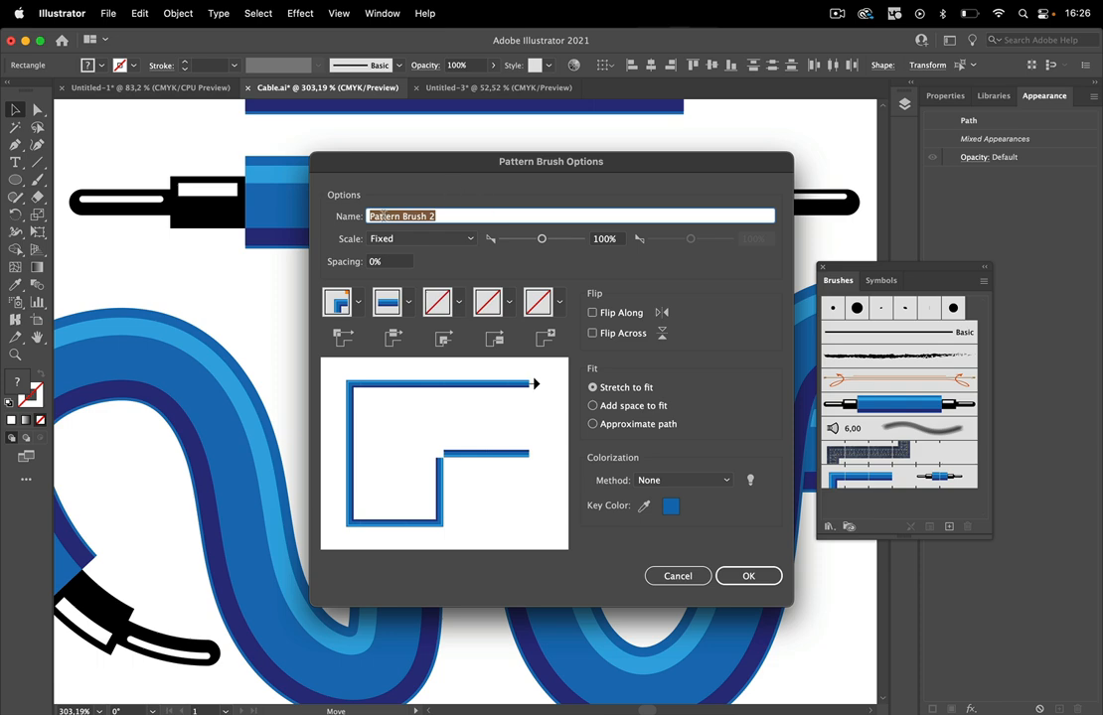
left_click(748, 576)
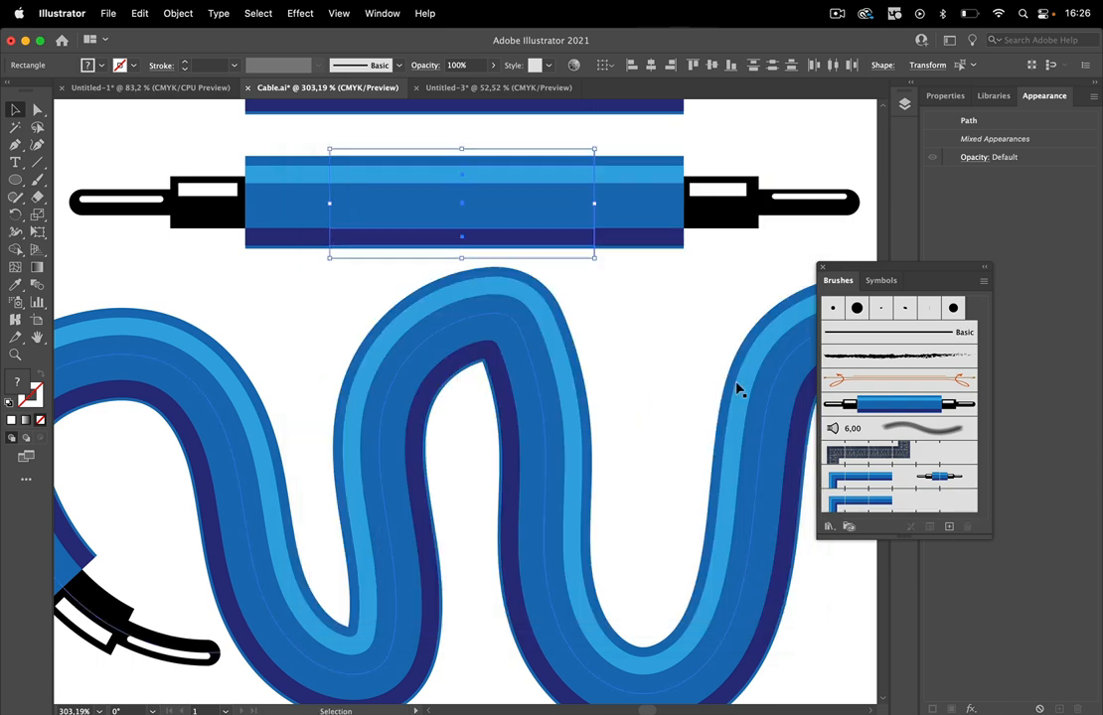
Add the copied cable's left and right plug sections to the second pattern brush as its start and end tiles.
mouse_move(178, 162)
left_mouse_down()
mouse_move(244, 232)
mouse_move(462, 362)
mouse_move(931, 502)
left_mouse_up()
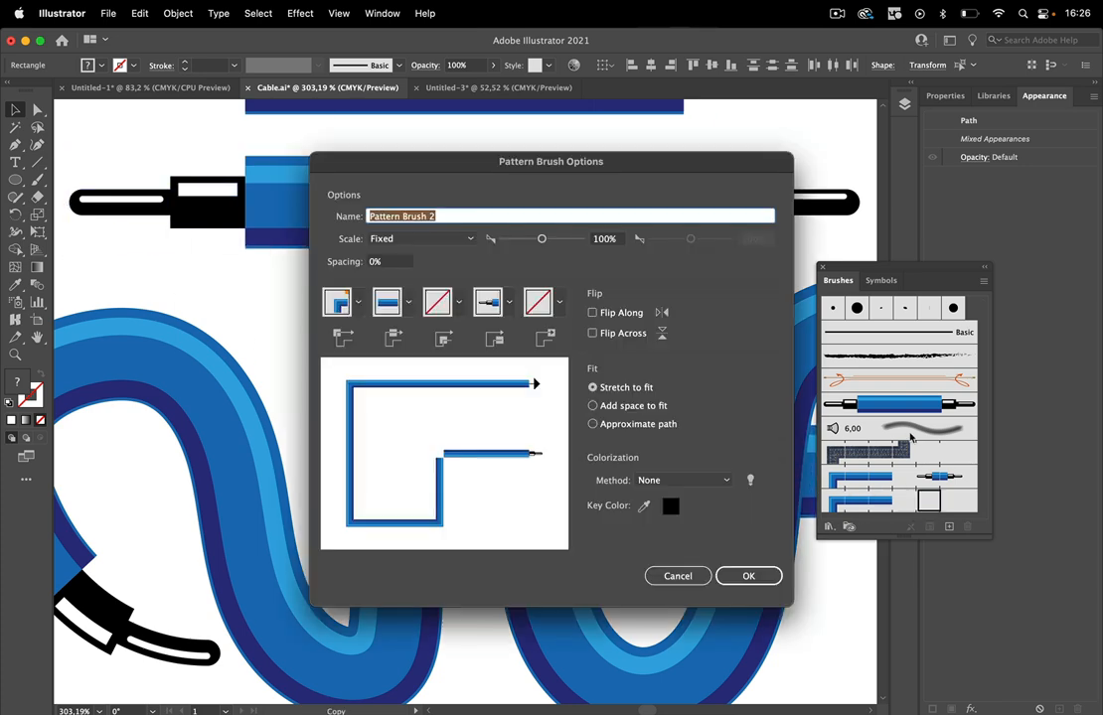
left_click(763, 575)
left_click_drag(838, 140, 635, 282)
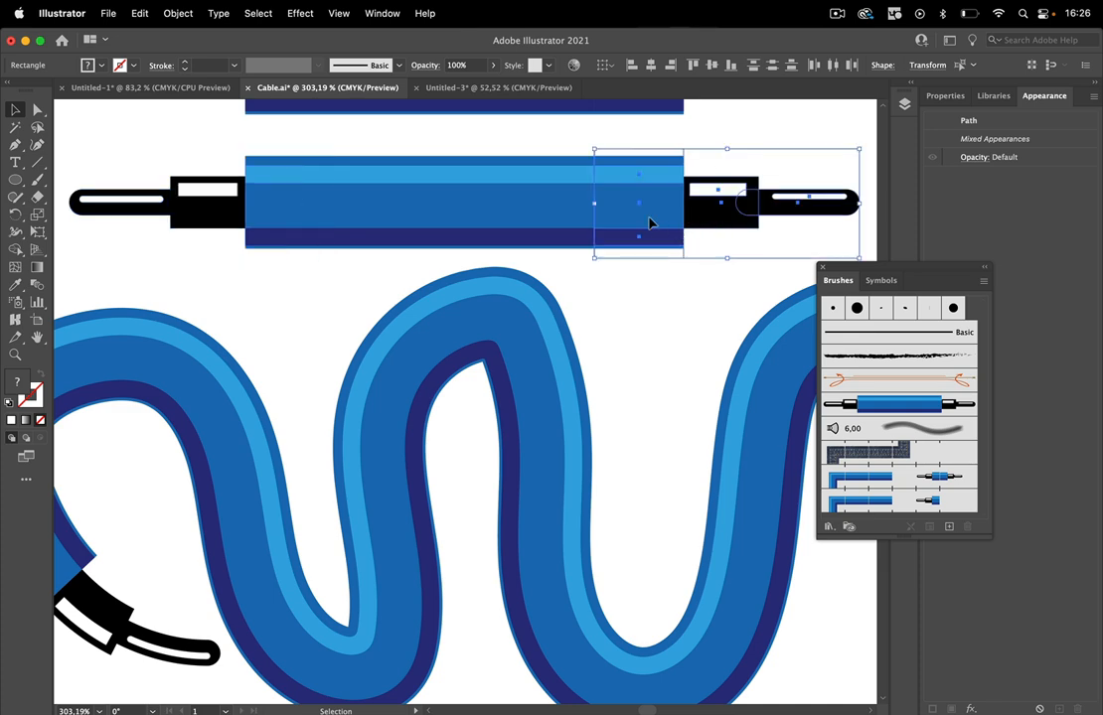
mouse_move(649, 222)
left_mouse_down()
mouse_move(874, 467)
mouse_move(954, 505)
left_mouse_up()
left_click(760, 579)
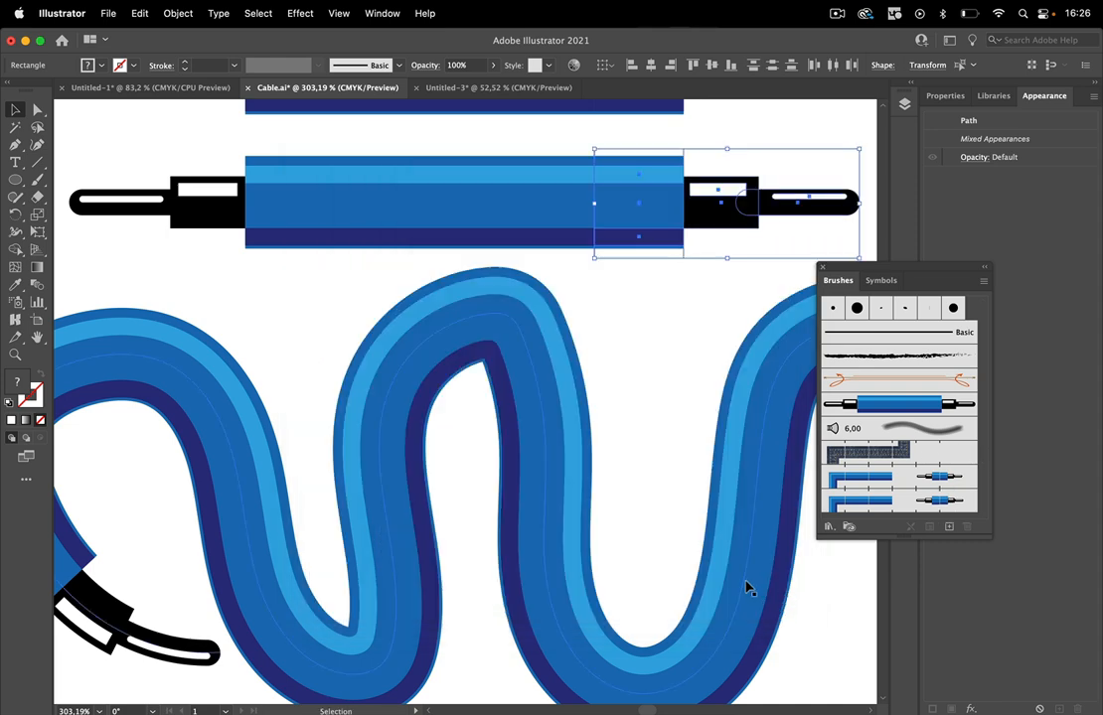
Duplicate the lowest looping stroke below itself and apply the second pattern brush to the copy.
scroll(606, 290, "down", 5)
scroll(490, 437, "down", 5)
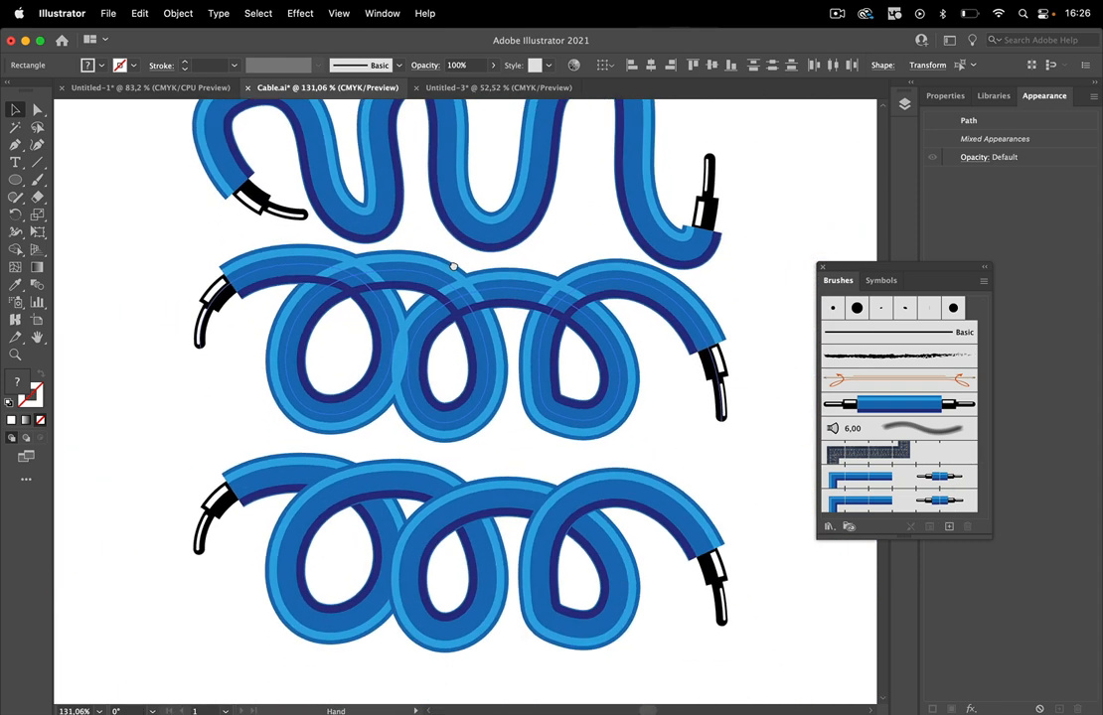
scroll(490, 437, "down", 2)
left_click_drag(520, 286, 535, 515)
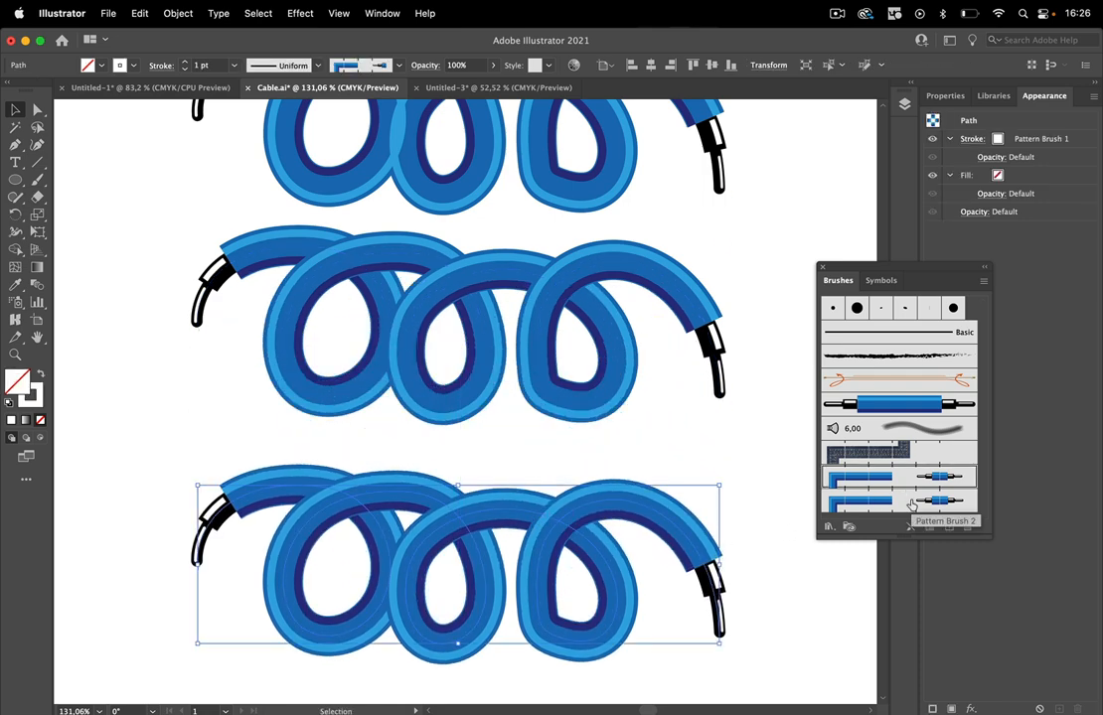
left_click(842, 503)
scroll(615, 603, "down", 4)
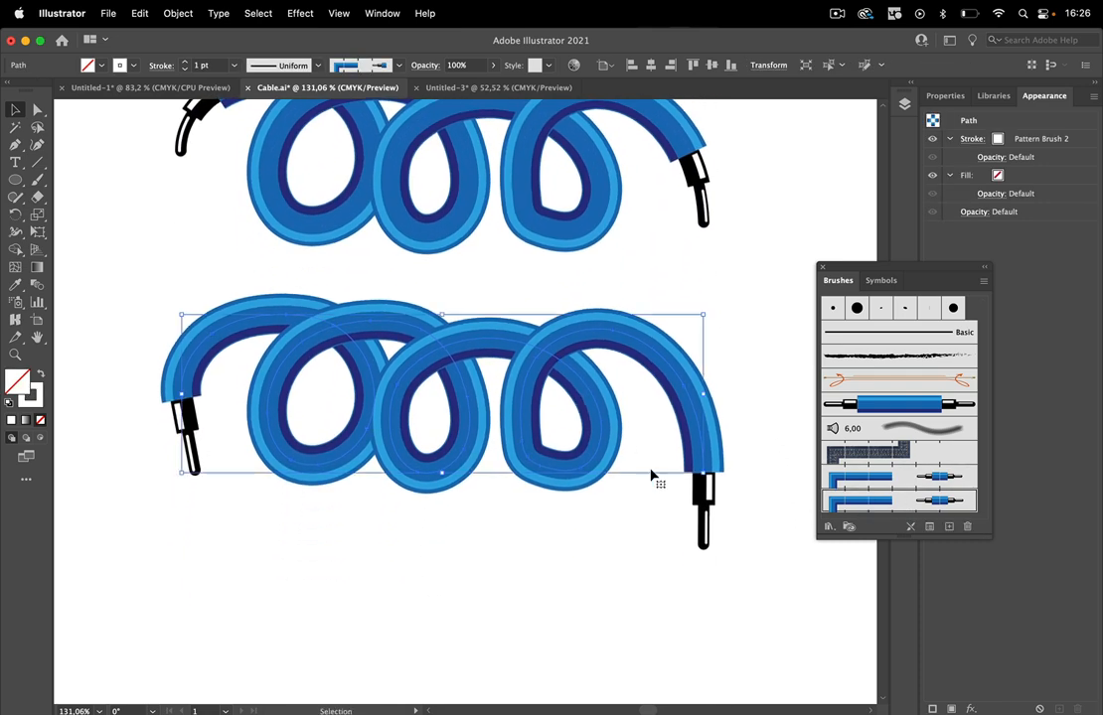
left_click(541, 576)
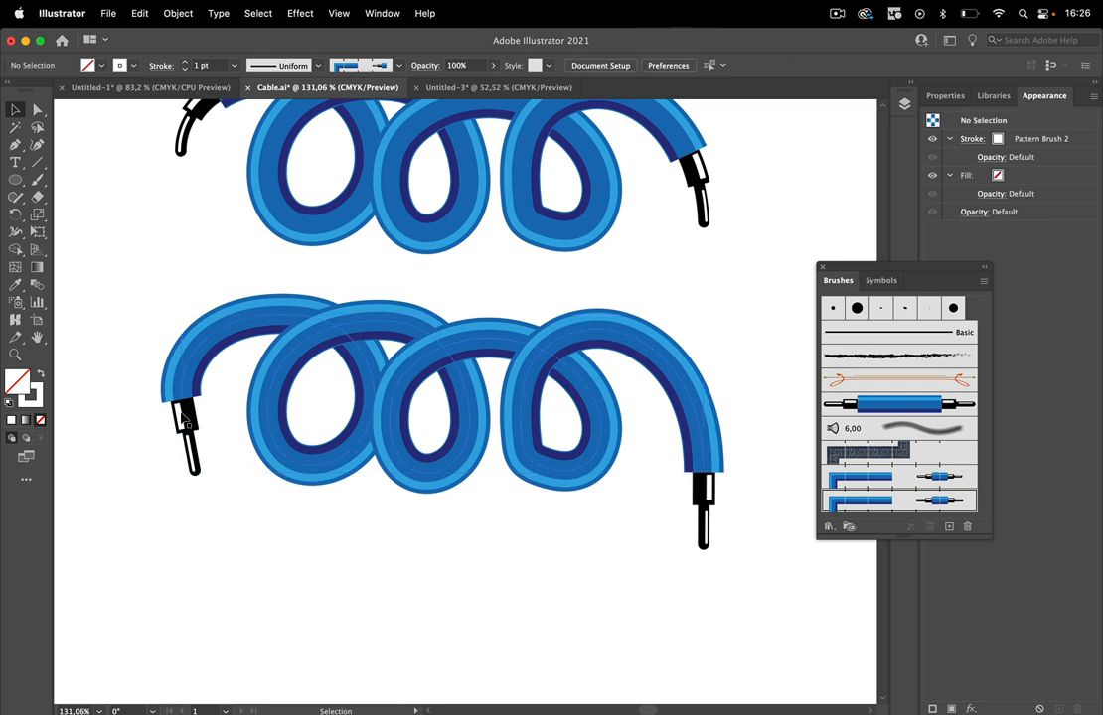